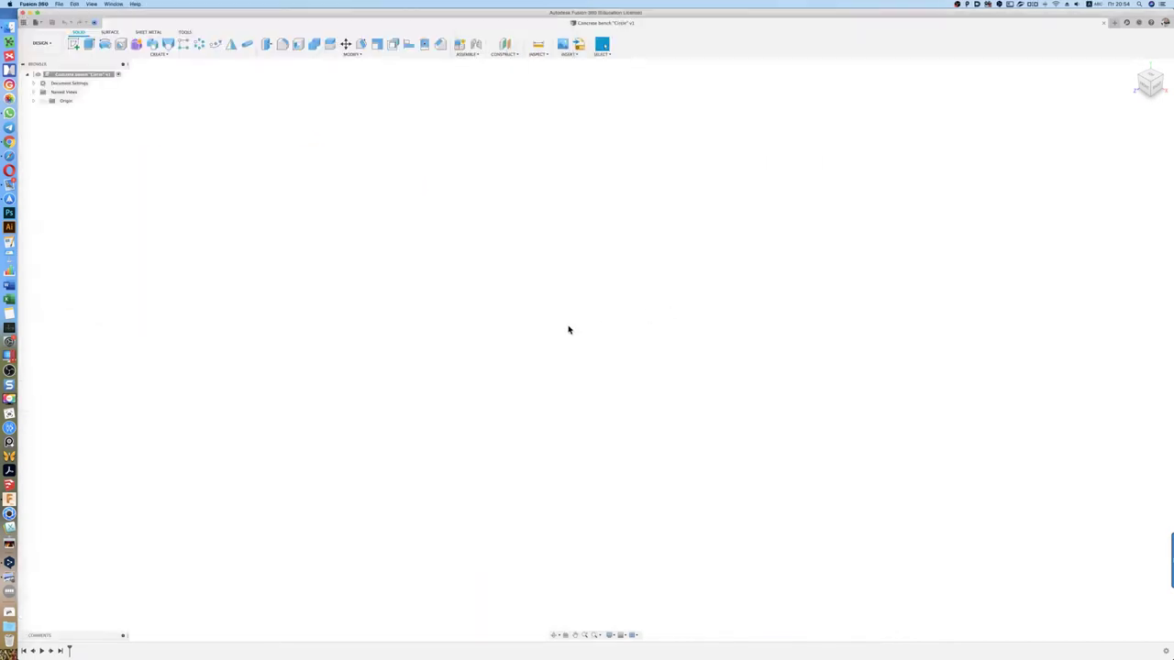
Sketch a 2000 mm diameter circle at the origin on the ground plane
{"action": "left_click", "coordinate": [576, 352]}
{"action": "key", "text": "c"}
{"action": "left_click", "coordinate": [570, 330]}
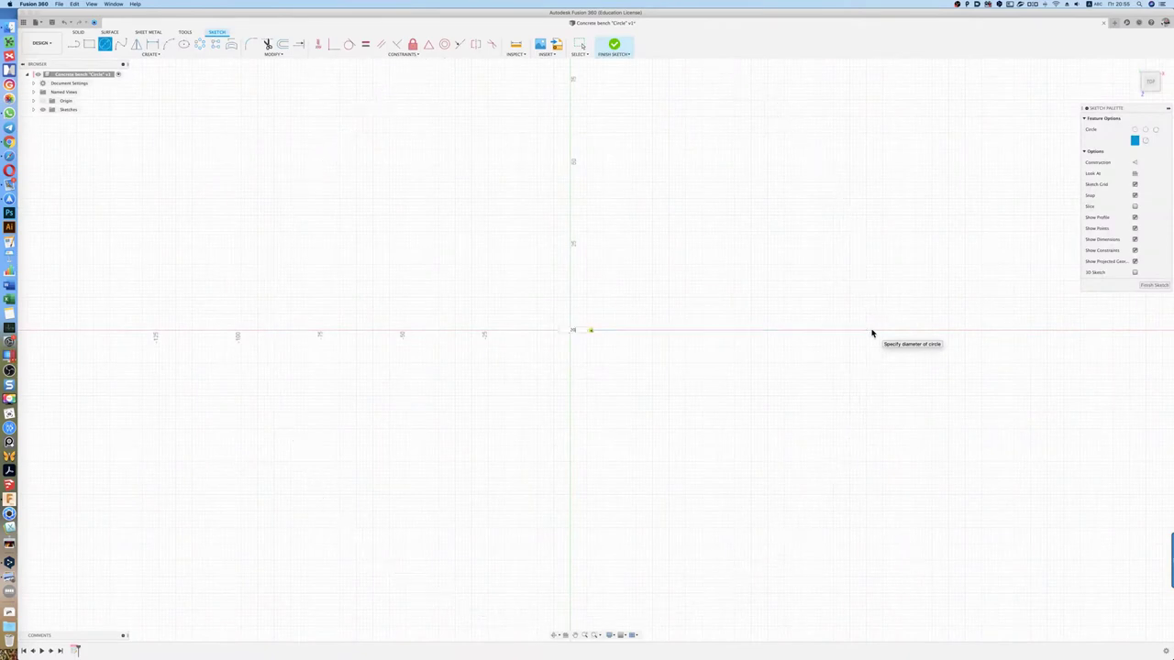
{"action": "type", "text": "2000"}
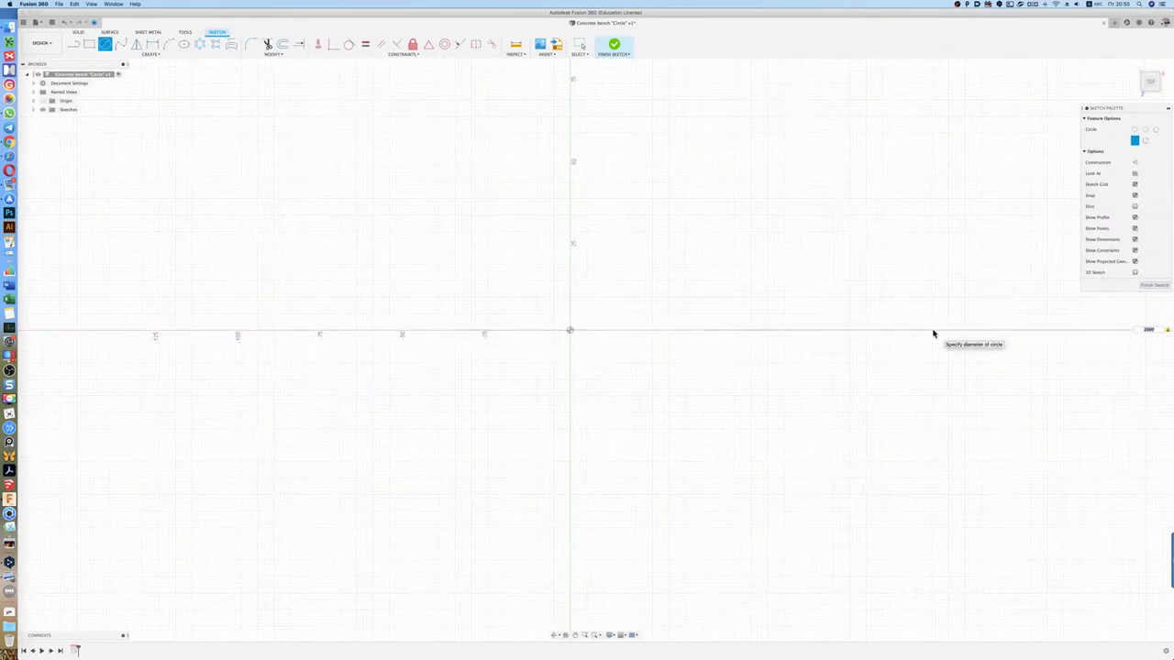
{"action": "key", "text": "Return"}
{"action": "scroll", "coordinate": [640, 353], "scroll_direction": "down", "scroll_amount": 5}
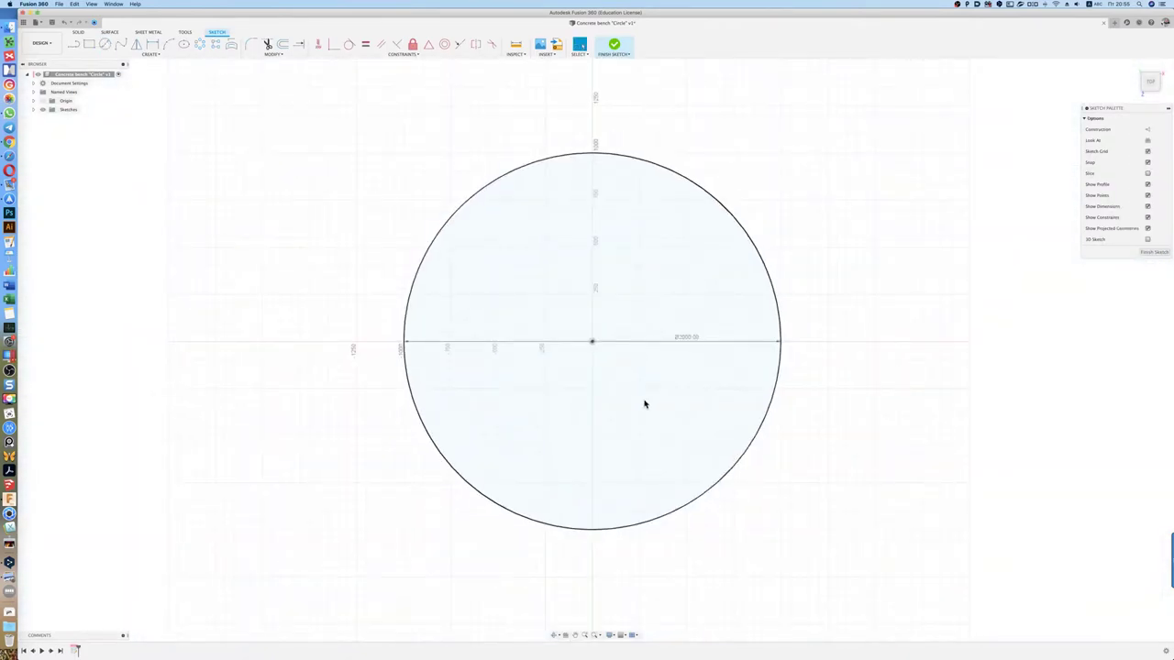
Offset the 2000 mm circle 450 mm inward to form a ring
{"action": "left_click", "coordinate": [282, 44]}
{"action": "left_click", "coordinate": [640, 528]}
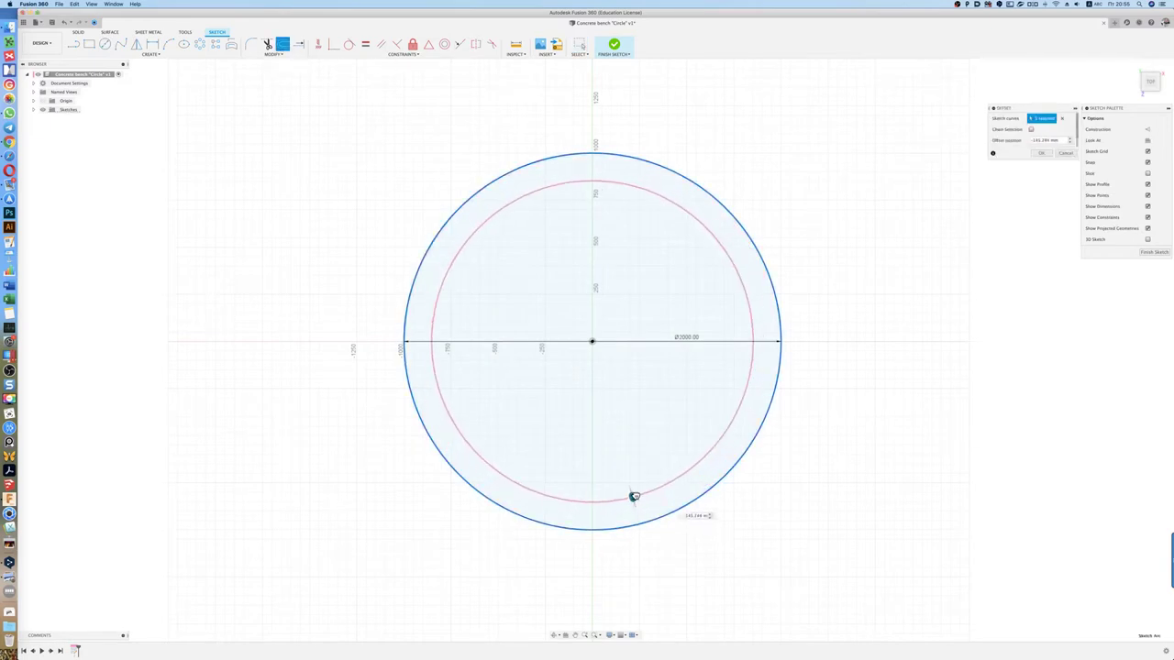
{"action": "type", "text": "450"}
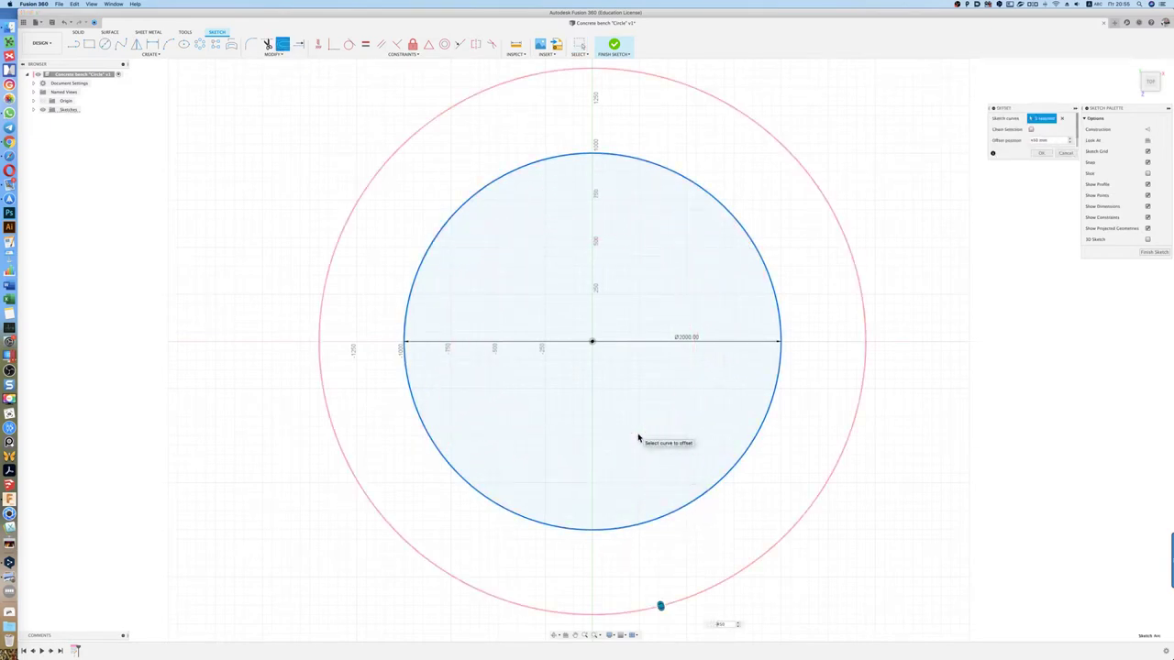
{"action": "key", "text": "Return"}
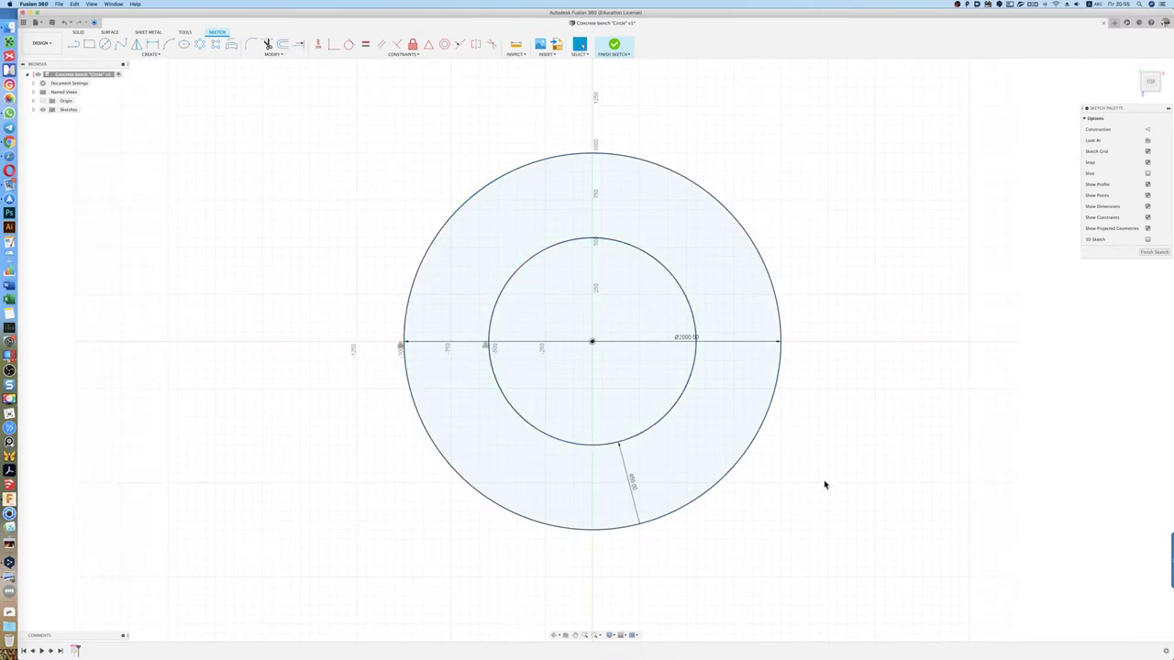
{"action": "key", "text": "r"}
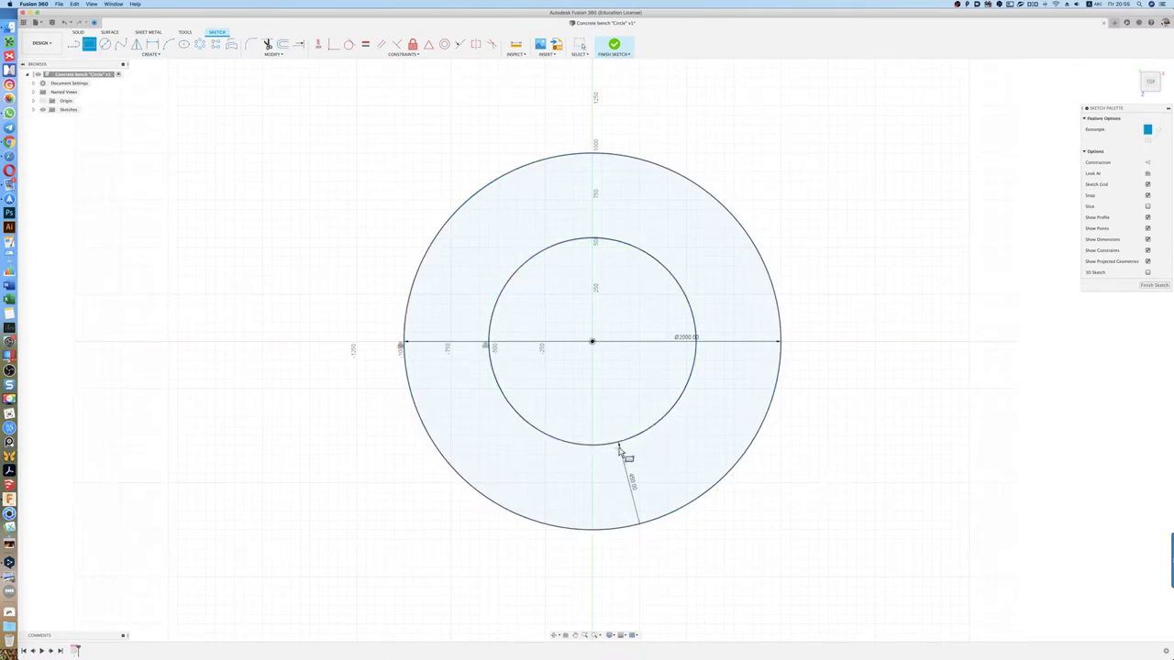
Draw a center square on the outer circle and trim away its diagonal lines
{"action": "key", "text": "Escape"}
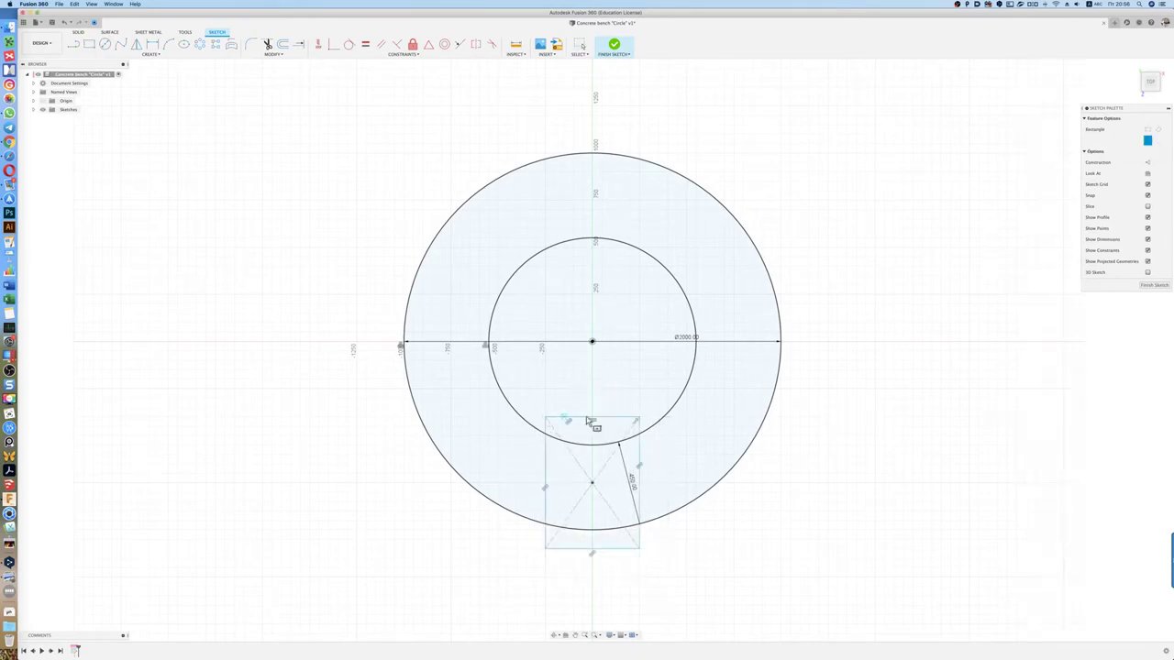
{"action": "left_click", "coordinate": [545, 420]}
{"action": "key", "text": "t"}
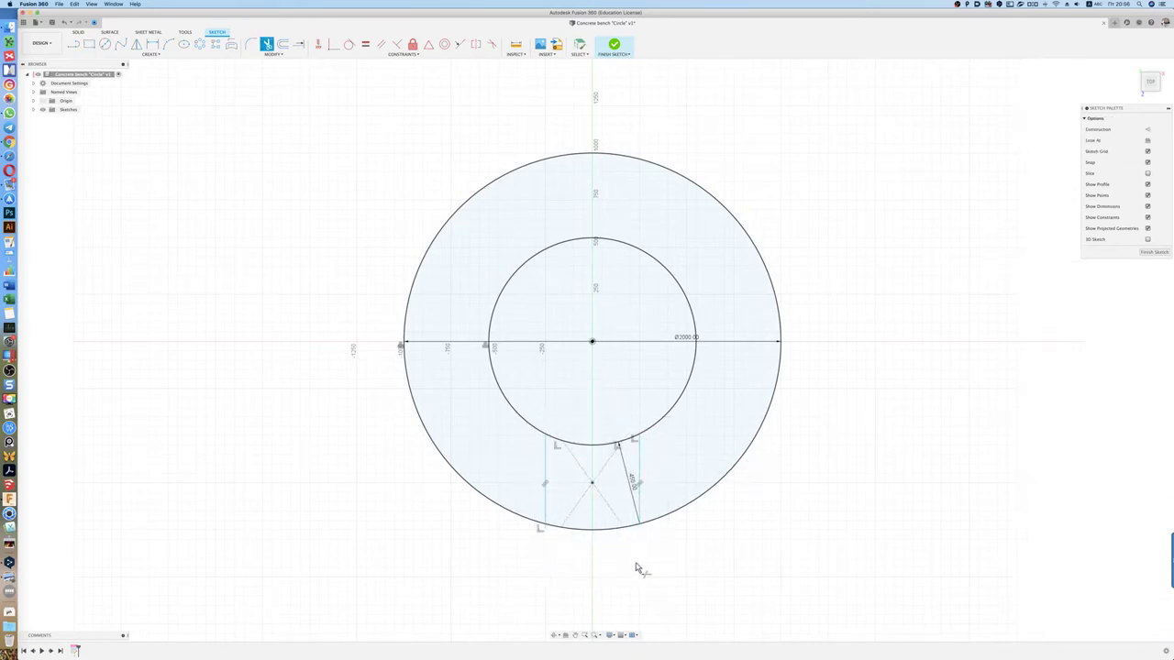
{"action": "left_click", "coordinate": [608, 501]}
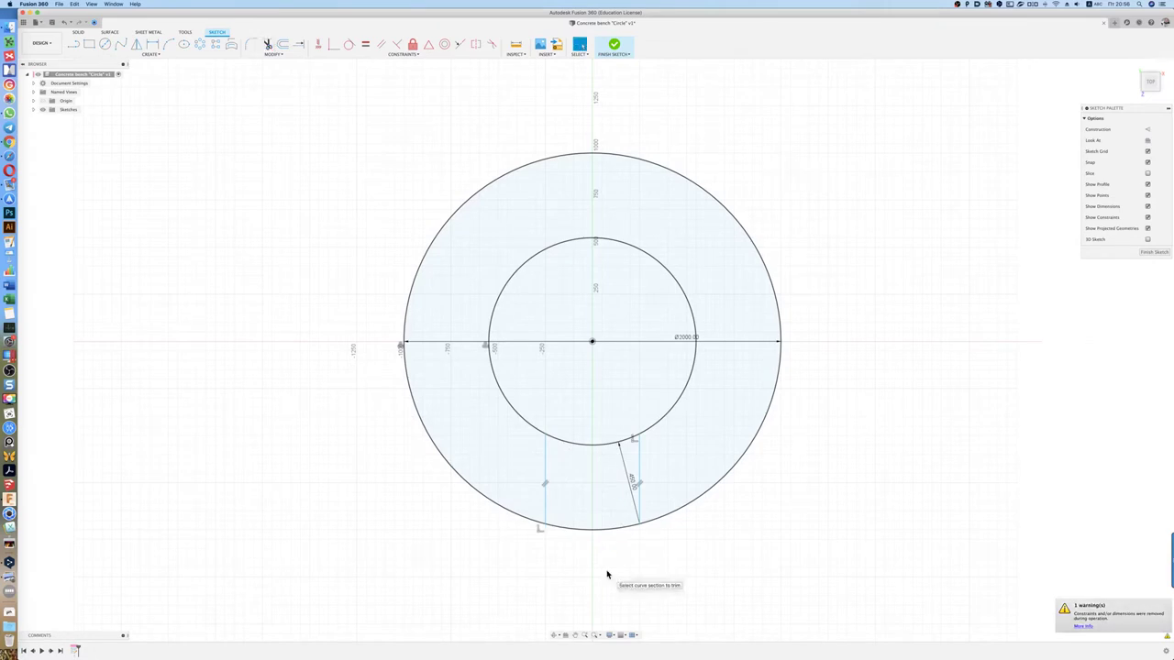
Add a small circle in the square and a thin slat rectangle on the left, then finish the sketch
{"action": "key", "text": "c"}
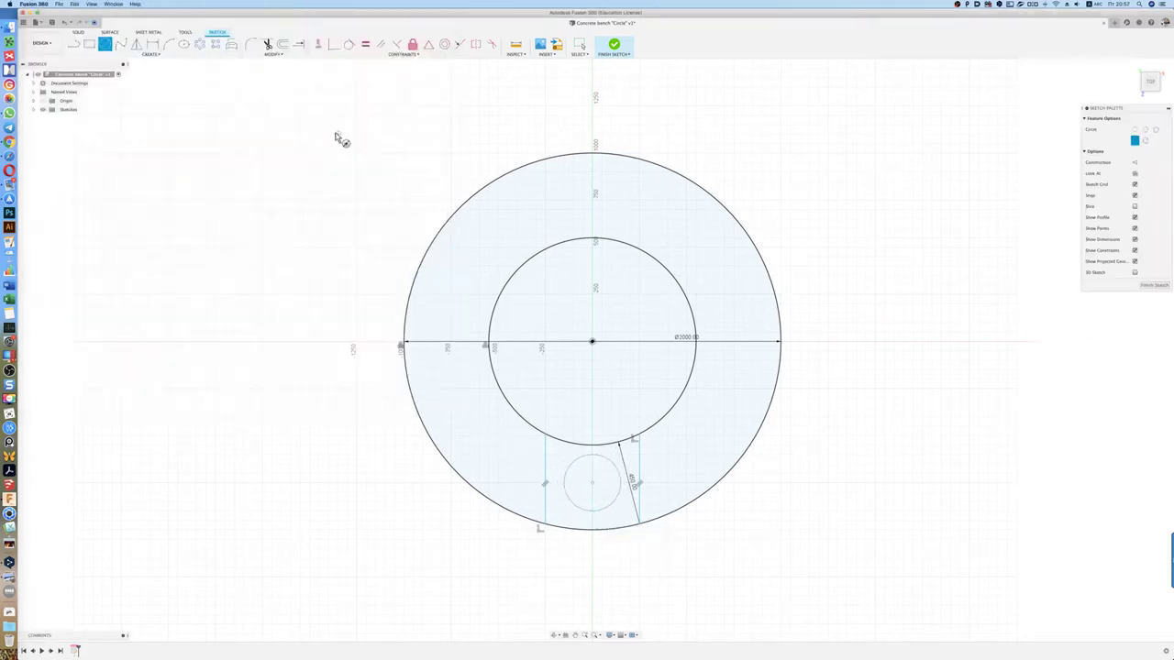
{"action": "key", "text": "Escape"}
{"action": "key", "text": "r"}
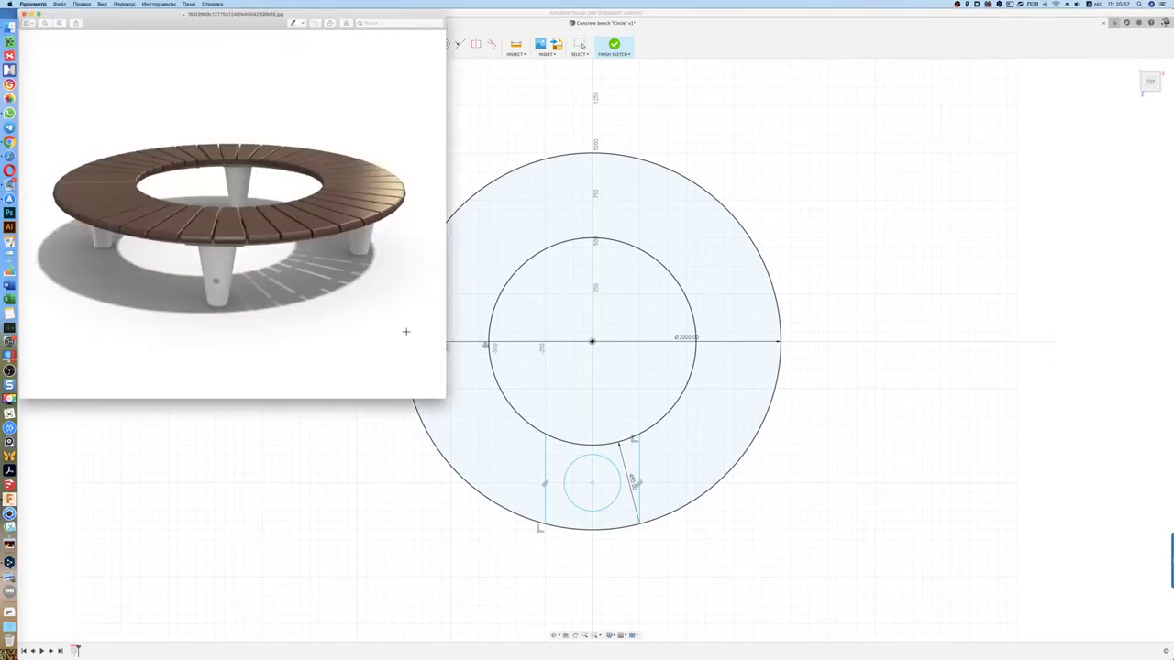
{"action": "left_click", "coordinate": [498, 336]}
{"action": "key", "text": "Escape"}
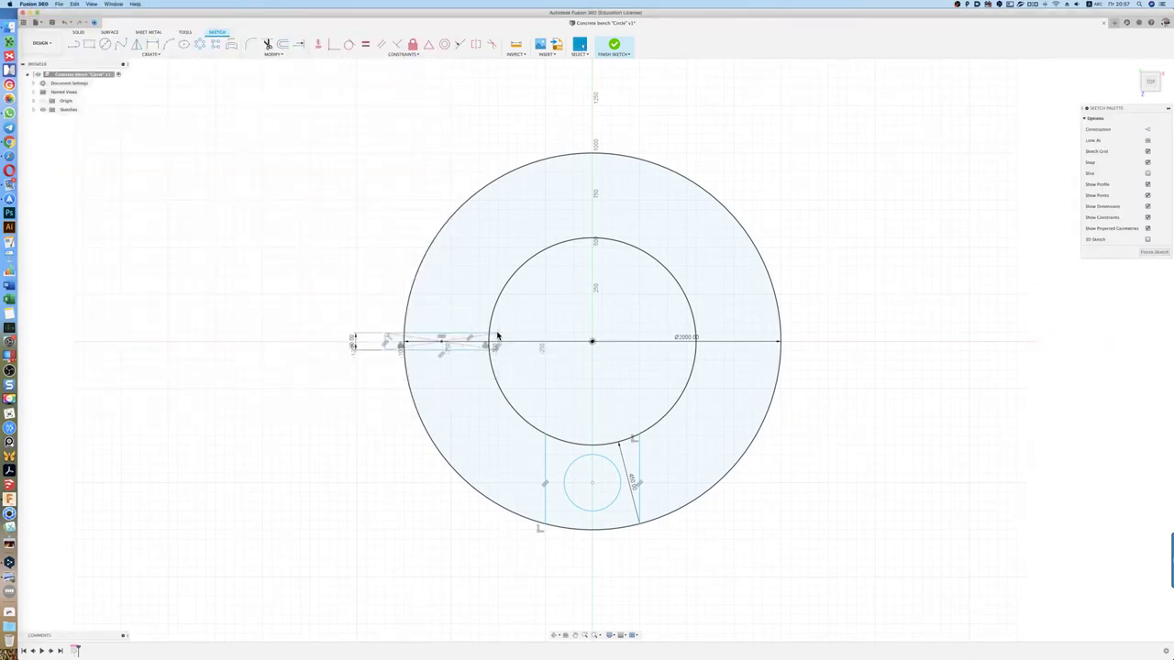
{"action": "left_click", "coordinate": [613, 44]}
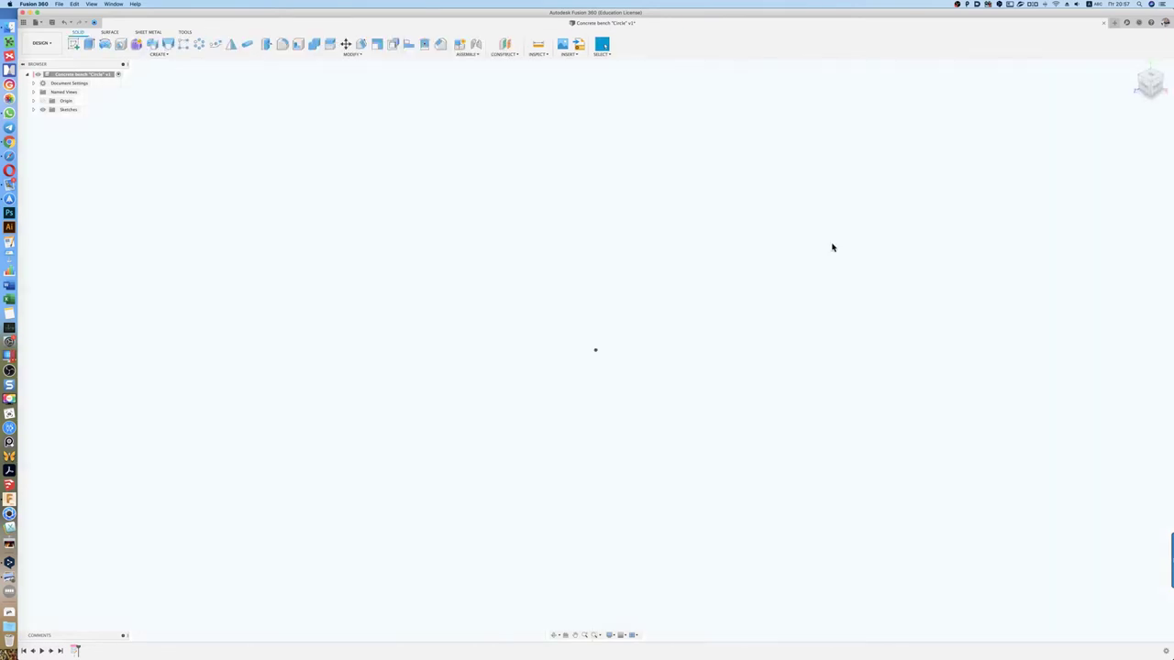
Extrude the small circle downward with a 10° taper as a new leg component
{"action": "left_click", "coordinate": [499, 395]}
{"action": "key", "text": "e"}
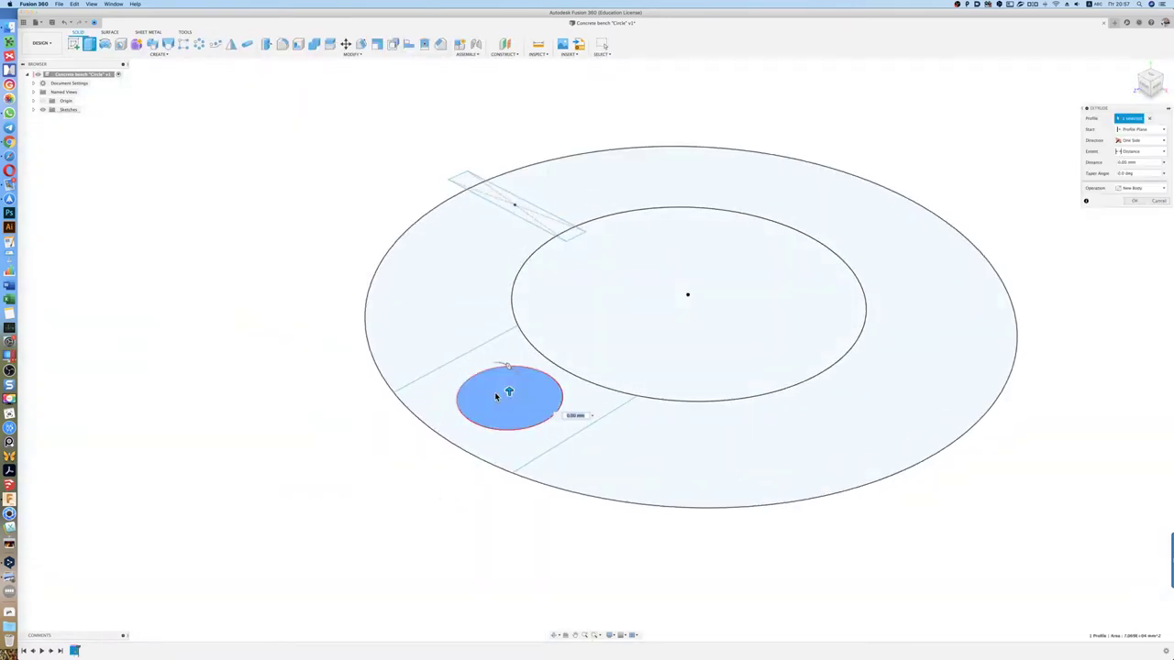
{"action": "mouse_move", "coordinate": [510, 394]}
{"action": "left_mouse_down"}
{"action": "mouse_move", "coordinate": [514, 510]}
{"action": "mouse_move", "coordinate": [524, 515]}
{"action": "left_mouse_up"}
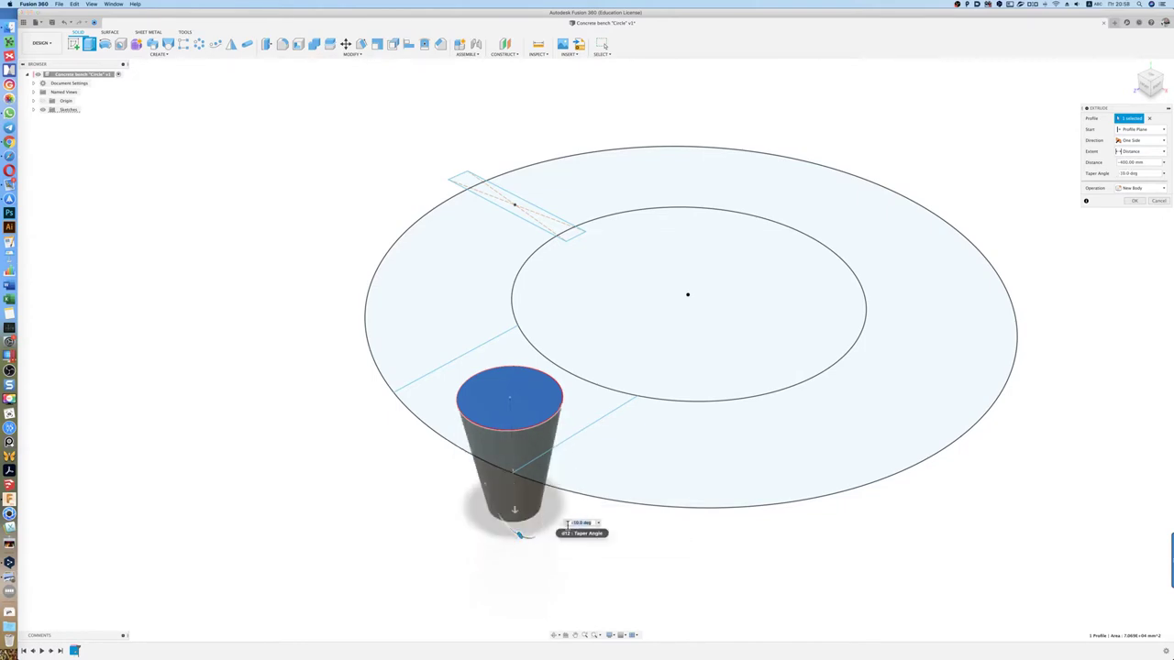
{"action": "middle_click_drag", "start_coordinate": [525, 516], "coordinate": [688, 530], "text": "shift"}
{"action": "left_click", "coordinate": [1137, 188]}
{"action": "left_click", "coordinate": [1132, 229]}
{"action": "key", "text": "Return"}
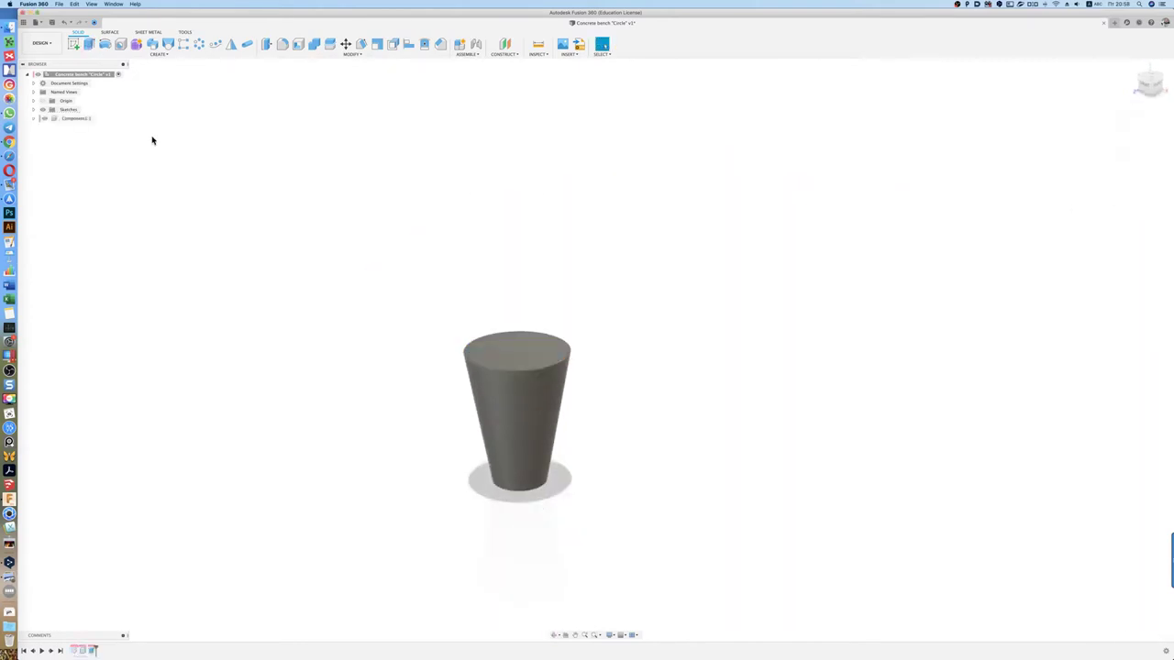
{"action": "left_click", "coordinate": [49, 118]}
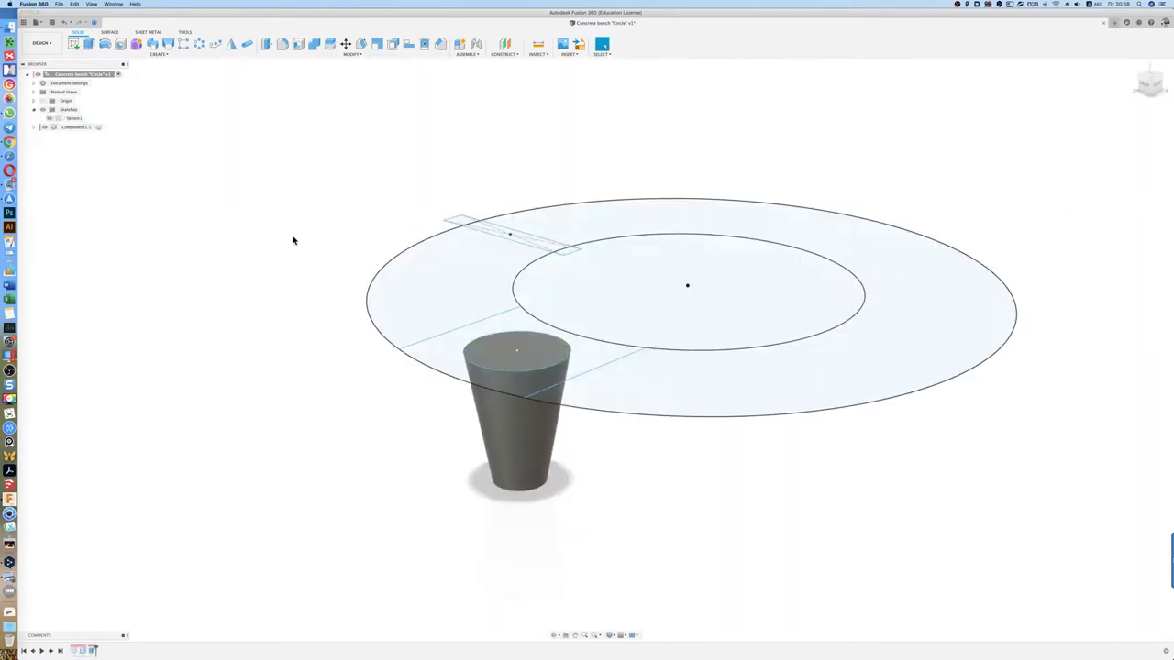
Circular-pattern the leg 4 times around the inner circle
{"action": "left_click", "coordinate": [201, 46]}
{"action": "left_click", "coordinate": [519, 431]}
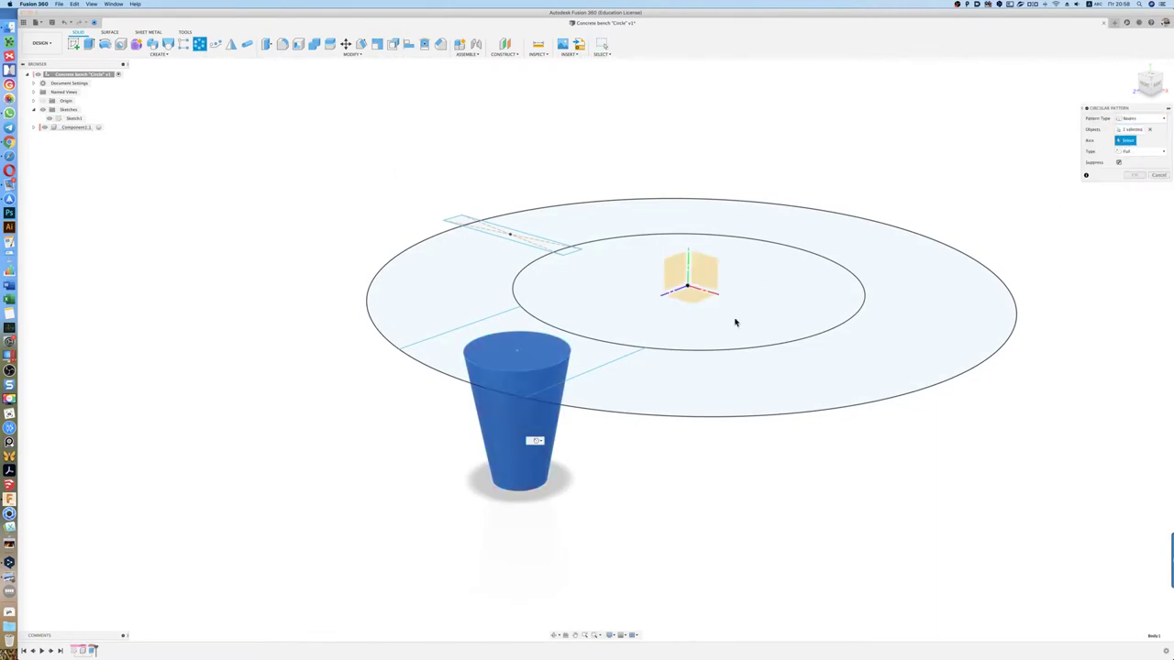
{"action": "left_click", "coordinate": [838, 316]}
{"action": "type", "text": "4"}
{"action": "key", "text": "Return"}
{"action": "mouse_move", "coordinate": [803, 238]}
{"action": "middle_mouse_down", "text": "shift"}
{"action": "mouse_move", "coordinate": [803, 134]}
{"action": "mouse_move", "coordinate": [798, 174]}
{"action": "middle_mouse_up", "text": "shift"}
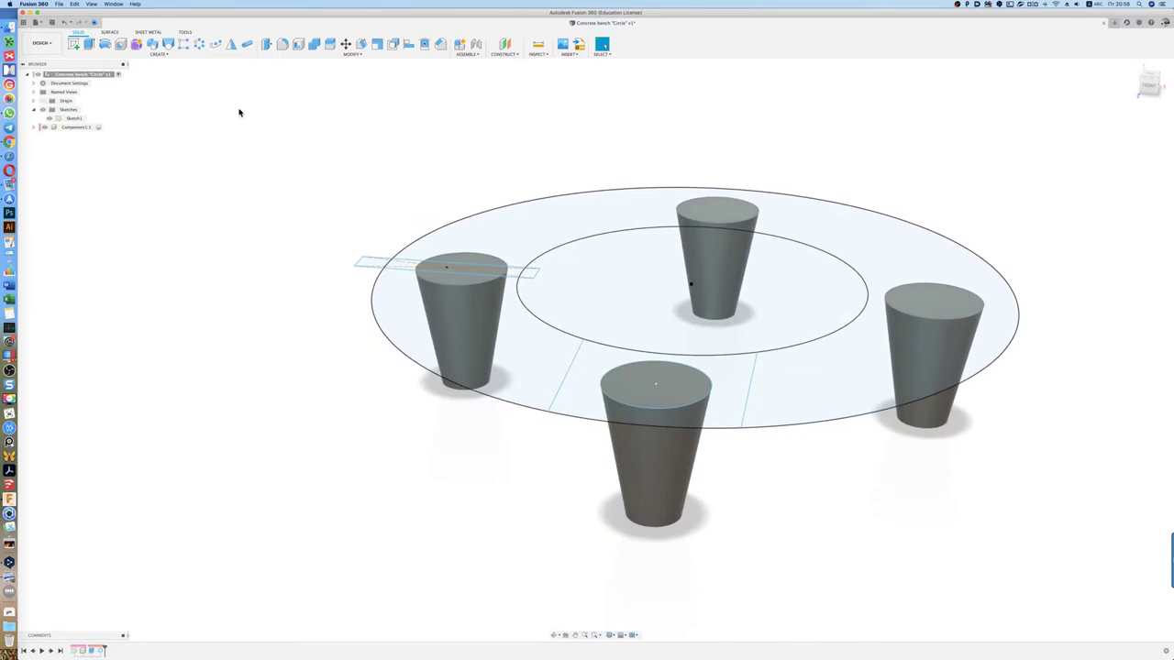
Create a flat sheet-metal flange panel from the square profile
{"action": "left_click", "coordinate": [148, 32]}
{"action": "left_click", "coordinate": [120, 44]}
{"action": "left_click", "coordinate": [623, 383]}
{"action": "mouse_move", "coordinate": [623, 383]}
{"action": "middle_mouse_down", "text": "shift"}
{"action": "mouse_move", "coordinate": [894, 495]}
{"action": "mouse_move", "coordinate": [671, 516]}
{"action": "middle_mouse_up", "text": "shift"}
{"action": "key", "text": "Return"}
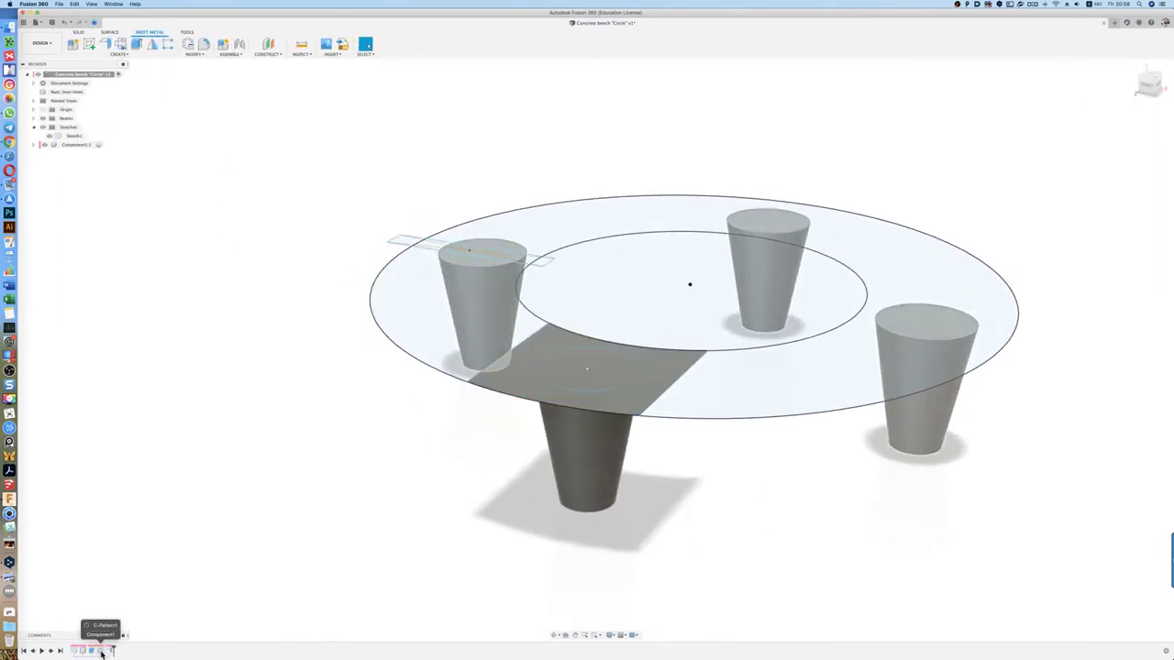
Circular-pattern the square panel 4 times around the inner circle
{"action": "double_click", "coordinate": [102, 650]}
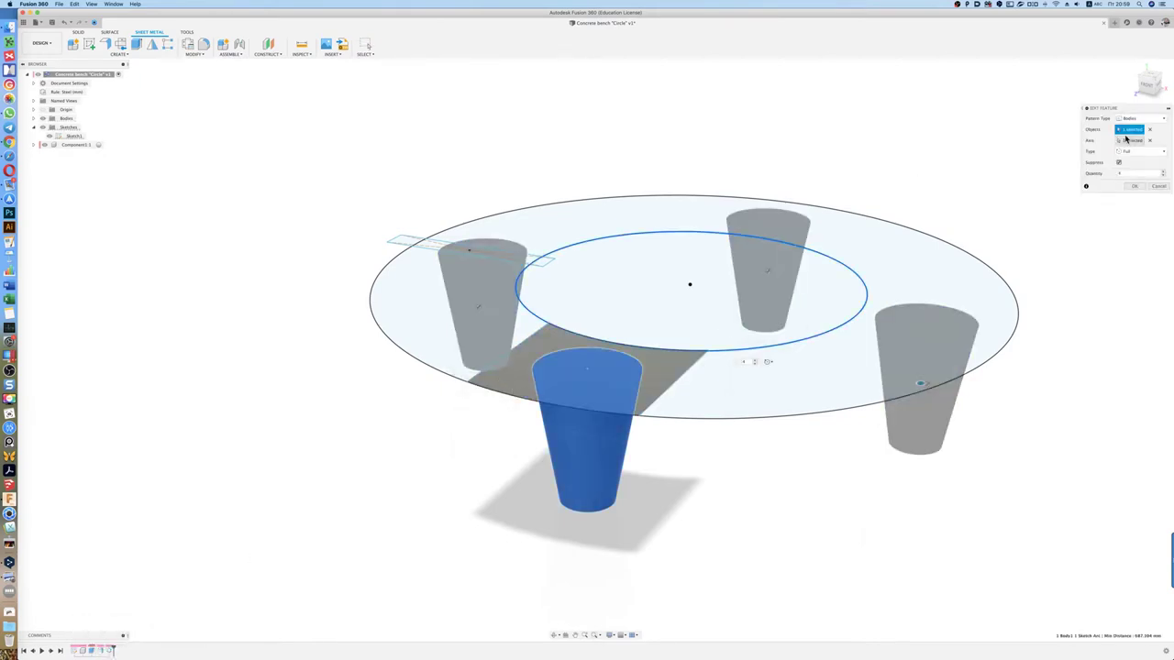
{"action": "left_click", "coordinate": [1160, 186]}
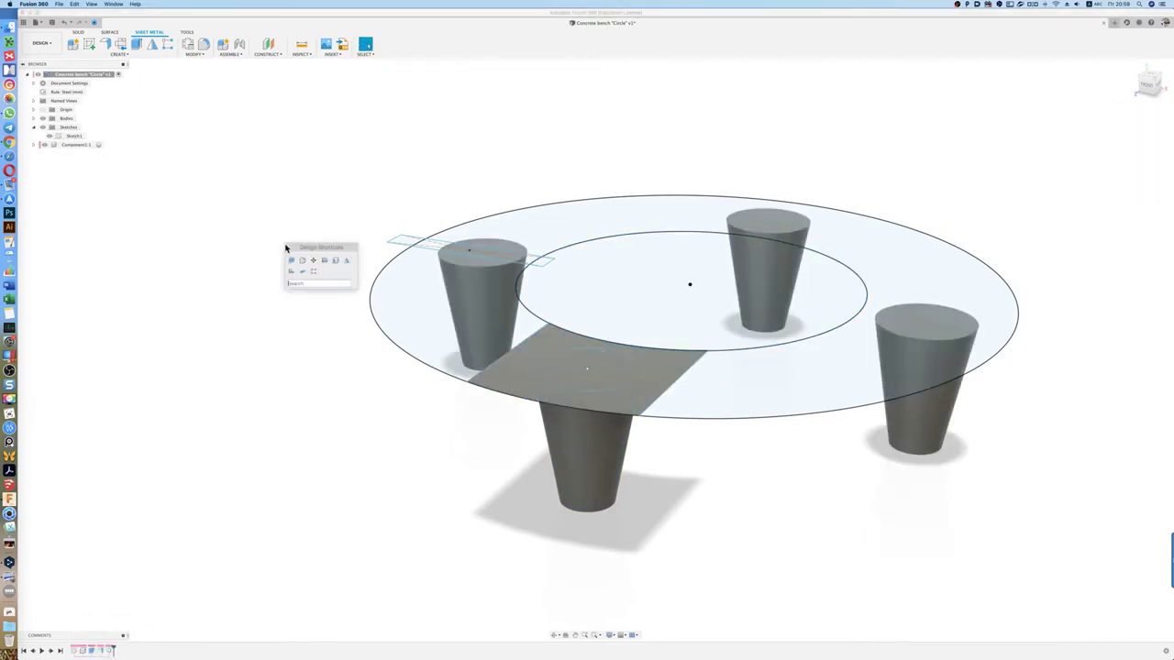
{"action": "left_click", "coordinate": [78, 32]}
{"action": "left_click", "coordinate": [199, 45]}
{"action": "left_click", "coordinate": [823, 328]}
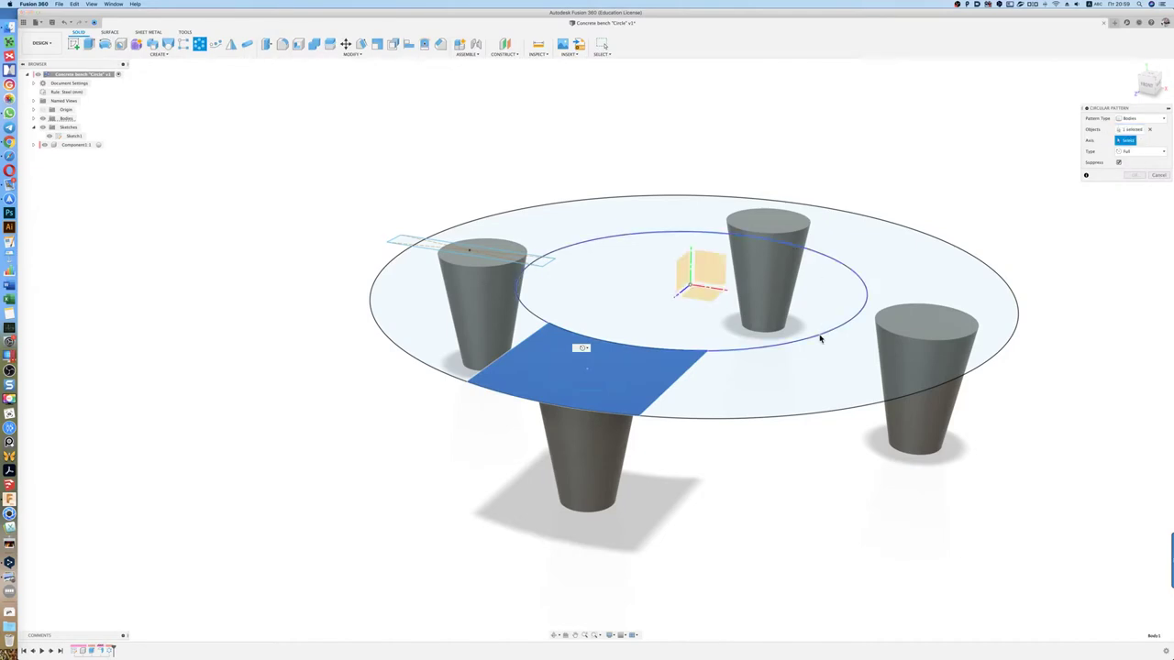
{"action": "key", "text": "Return"}
{"action": "middle_click_drag", "start_coordinate": [330, 386], "coordinate": [318, 394], "text": "shift"}
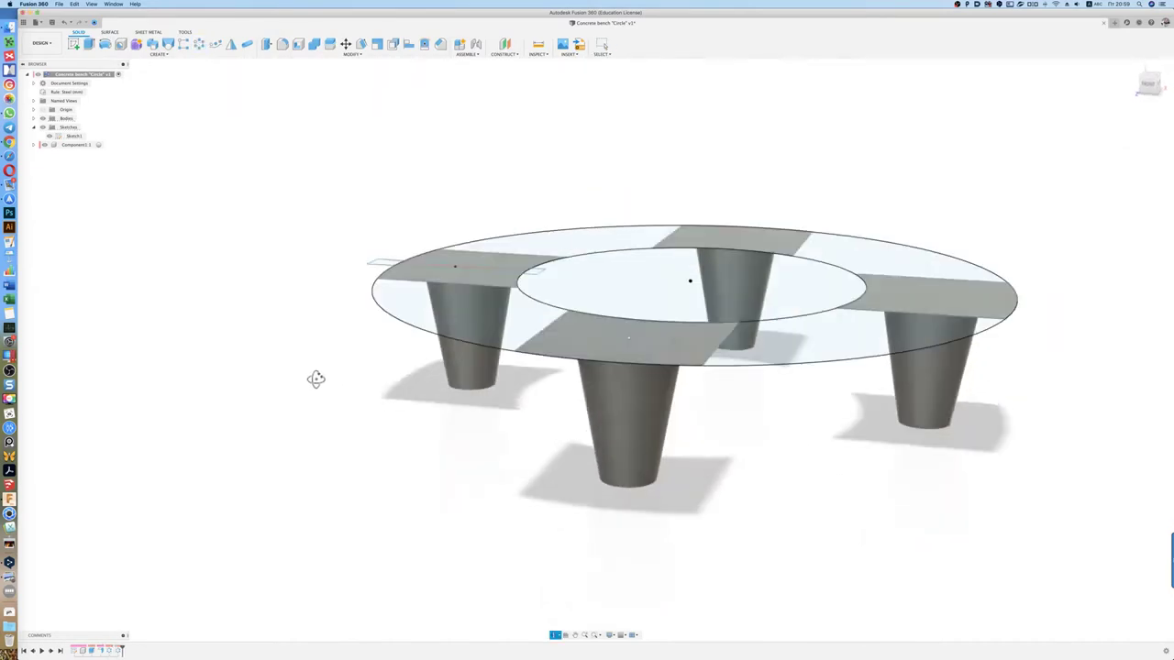
{"action": "left_click", "coordinate": [54, 137]}
In Sketch1, offset the outer circle 100 mm inward and the inner circle 100 mm outward
{"action": "double_click", "coordinate": [57, 136]}
{"action": "left_click", "coordinate": [282, 43]}
{"action": "left_click", "coordinate": [383, 220]}
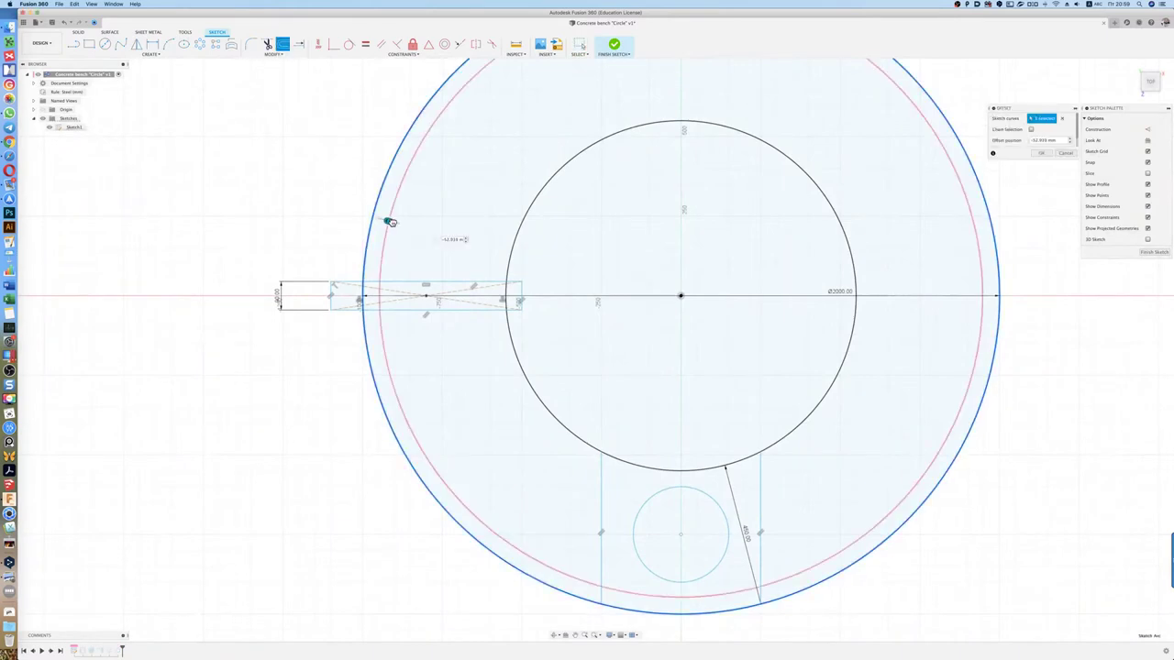
{"action": "type", "text": "100"}
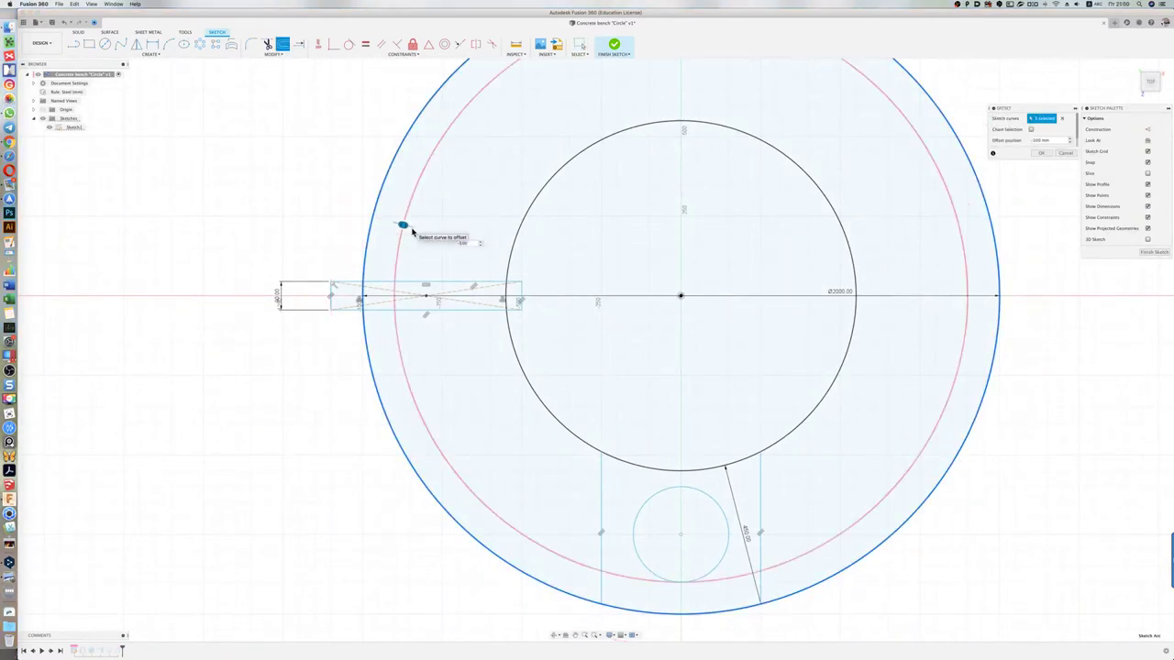
{"action": "key", "text": "Return"}
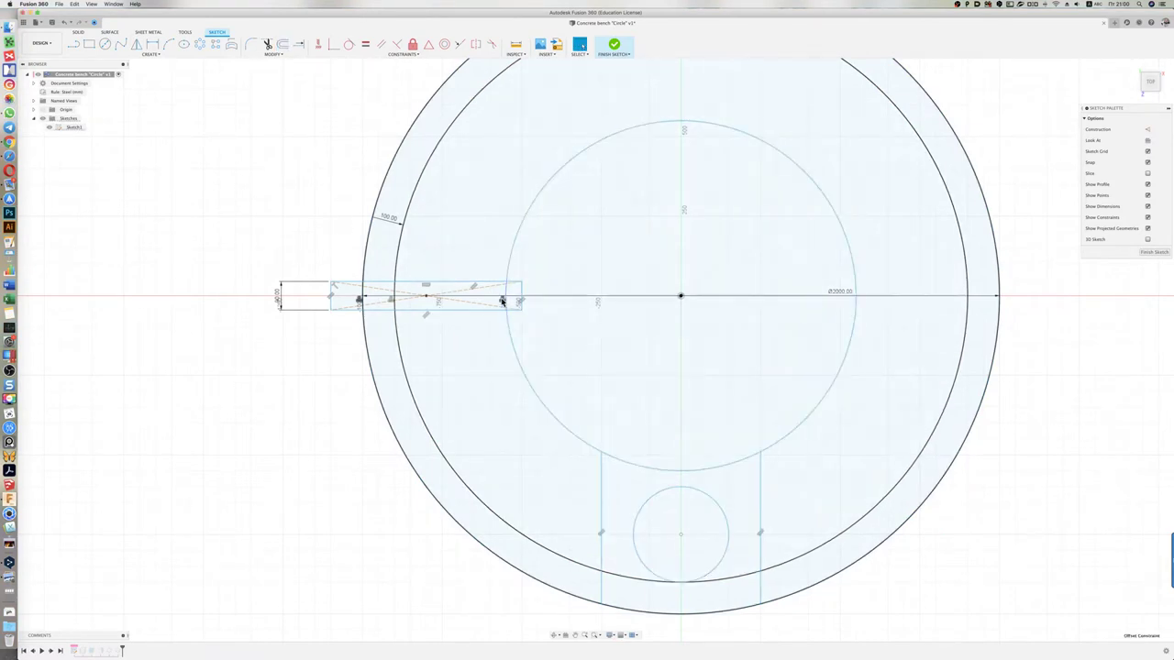
{"action": "key", "text": "o"}
{"action": "left_click", "coordinate": [516, 230]}
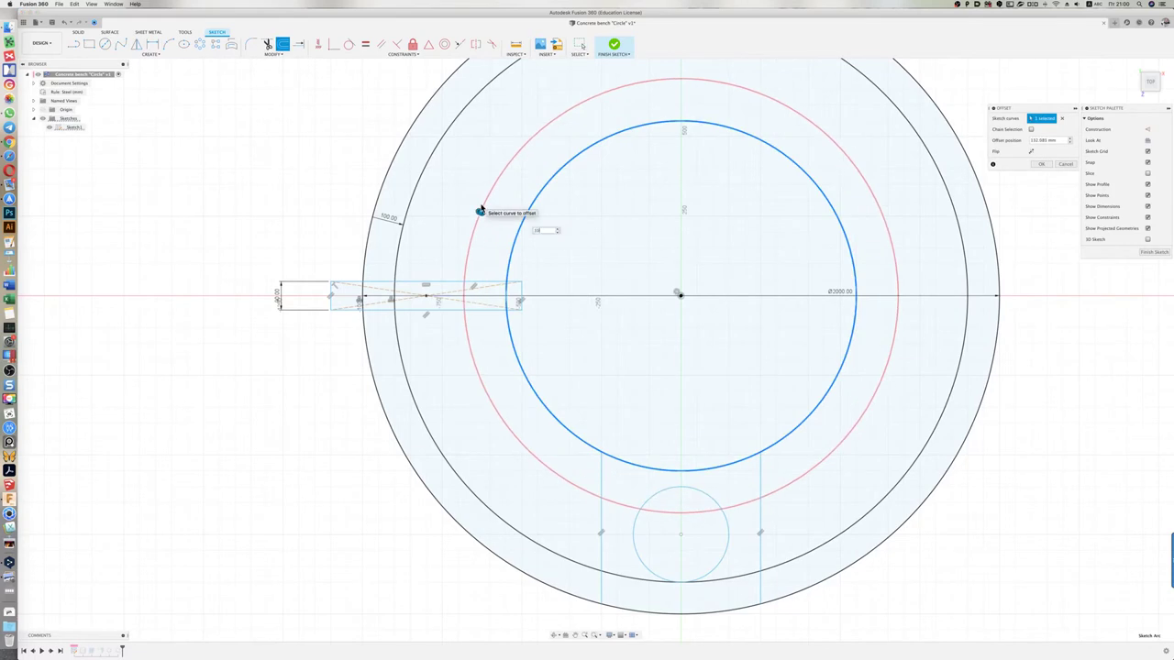
{"action": "key", "text": "Return"}
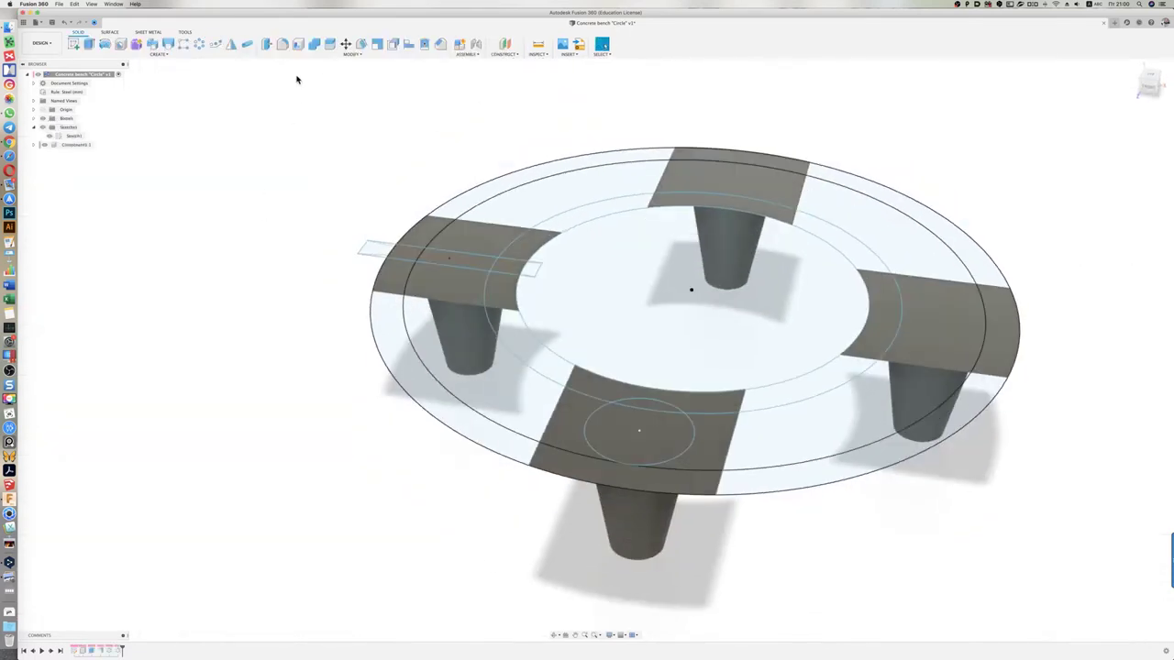
Create sheet-metal flange bodies from the outer and inner ring profiles
{"action": "left_click", "coordinate": [148, 32]}
{"action": "left_click", "coordinate": [105, 44]}
{"action": "left_click", "coordinate": [472, 191]}
{"action": "left_click", "coordinate": [394, 309]}
{"action": "left_click", "coordinate": [559, 464]}
{"action": "left_click", "coordinate": [524, 314]}
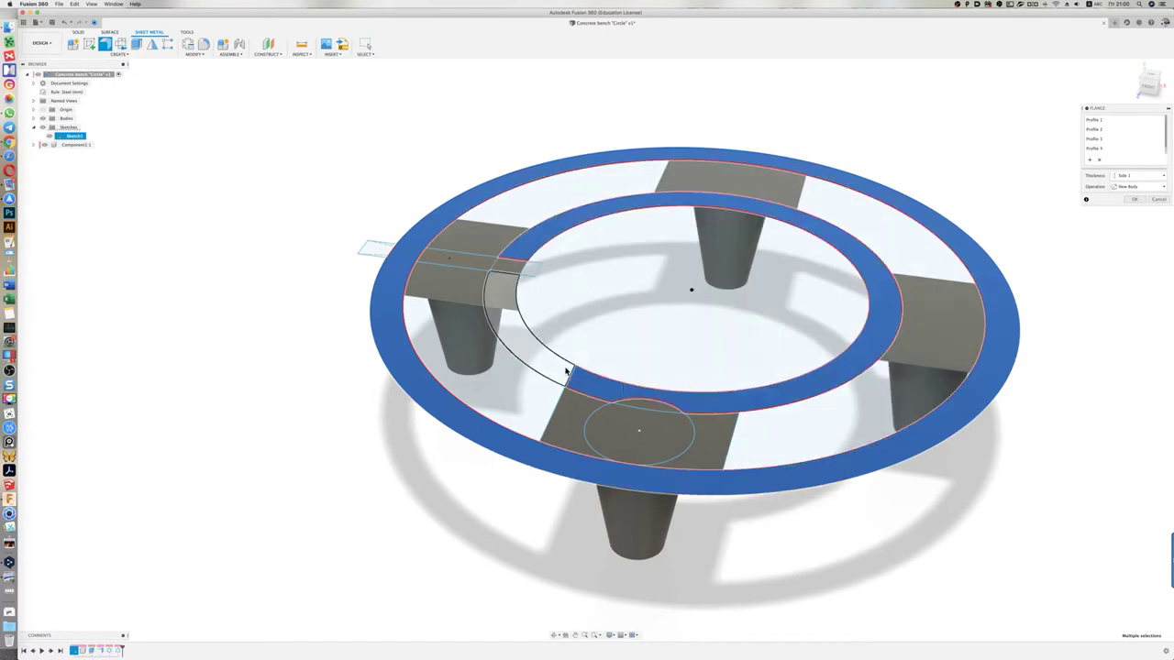
{"action": "key", "text": "Return"}
{"action": "middle_click_drag", "start_coordinate": [936, 540], "coordinate": [1136, 307], "text": "shift"}
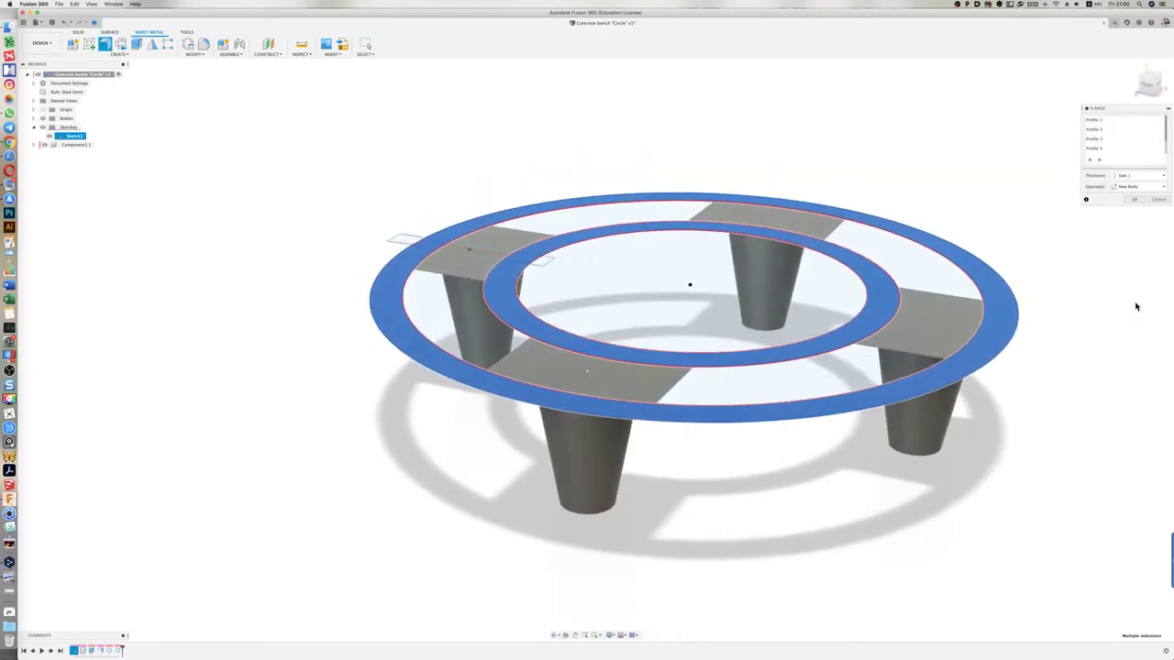
{"action": "left_click", "coordinate": [1136, 201]}
Move both ring bodies down by 2.5 mm in Z onto the legs
{"action": "scroll", "coordinate": [676, 262], "scroll_direction": "up", "scroll_amount": 5}
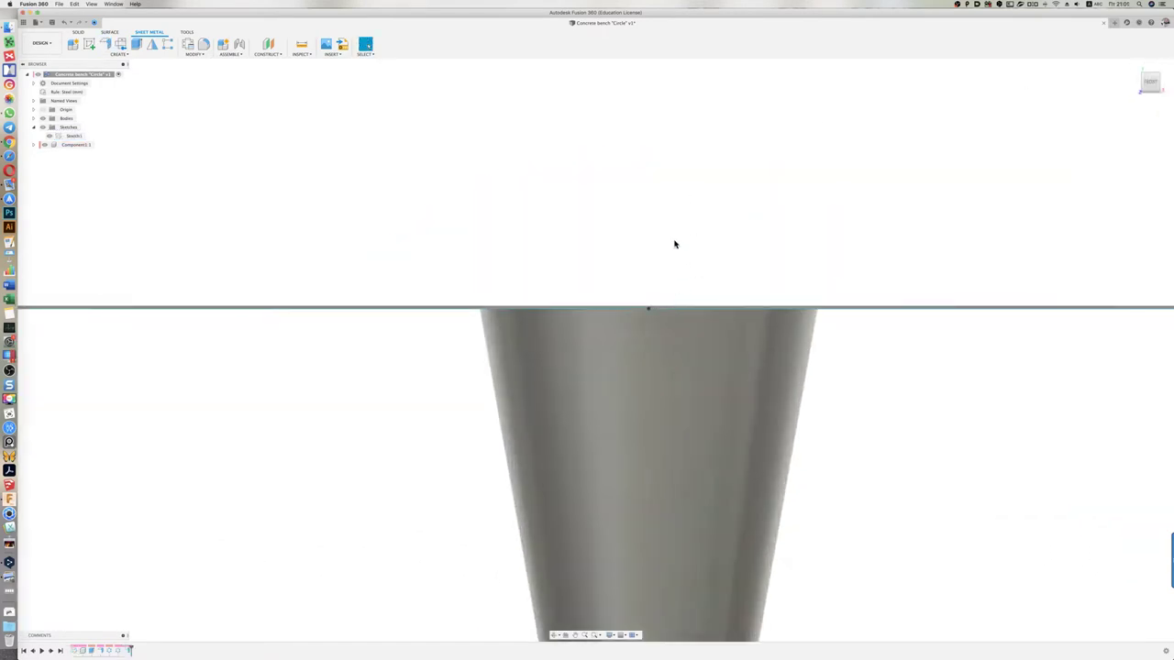
{"action": "scroll", "coordinate": [691, 362], "scroll_direction": "down", "scroll_amount": 5}
{"action": "key", "text": "m"}
{"action": "left_click", "coordinate": [396, 286]}
{"action": "left_click", "coordinate": [395, 282]}
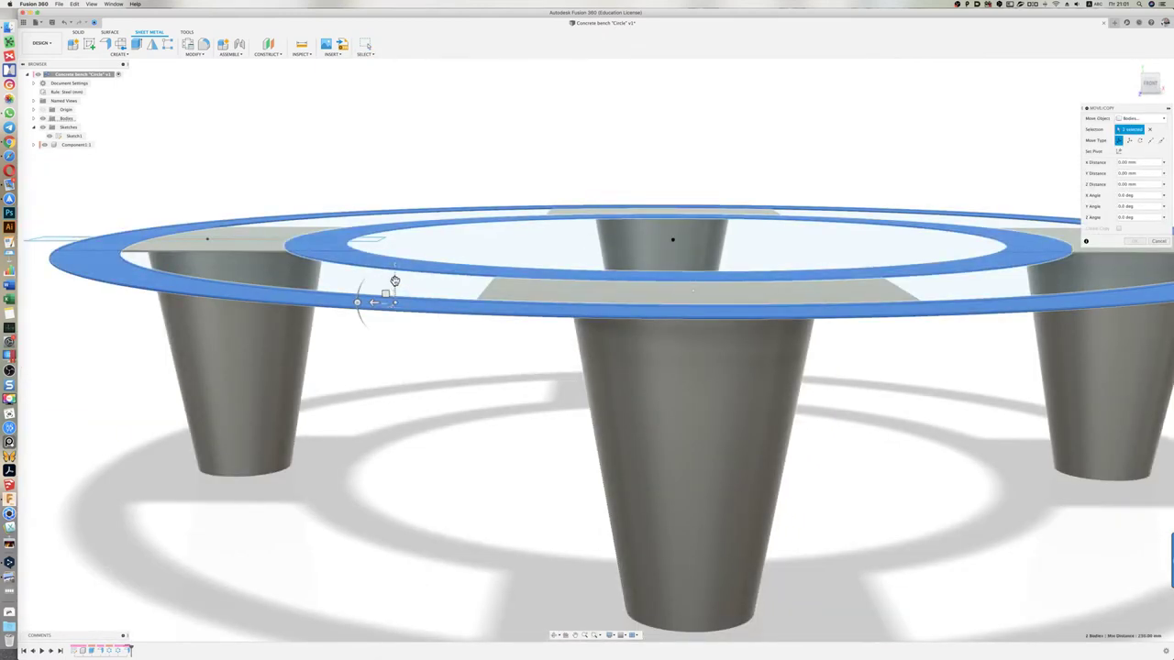
{"action": "left_click", "coordinate": [1119, 150]}
{"action": "middle_click_drag", "start_coordinate": [419, 388], "coordinate": [435, 333], "text": "shift"}
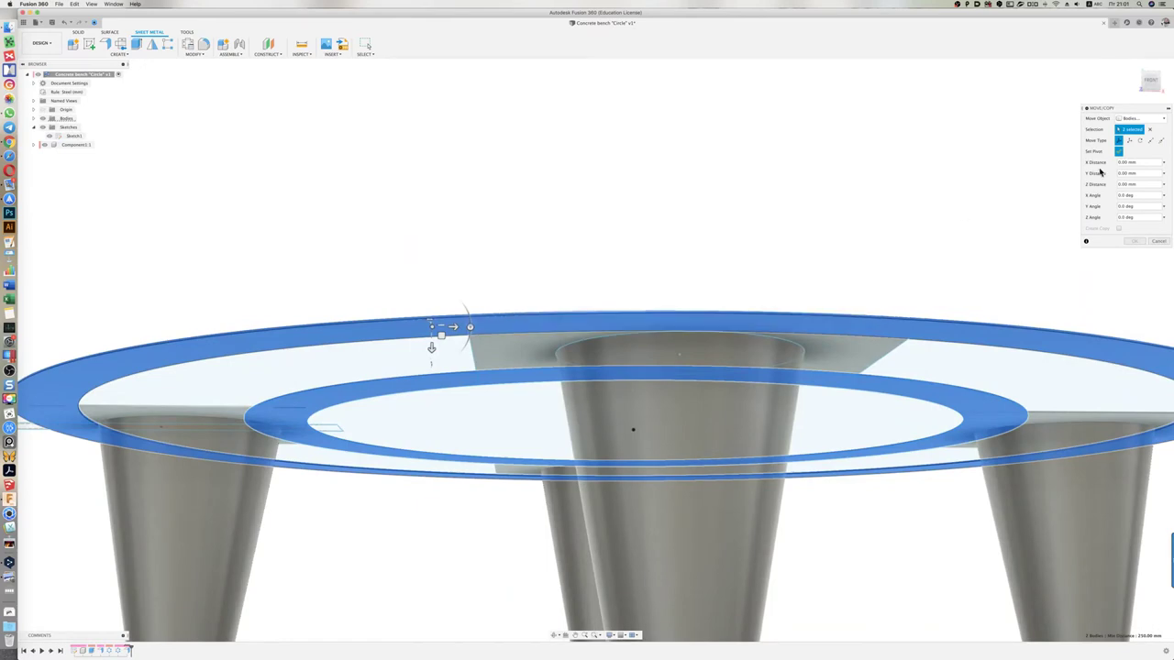
{"action": "type", "text": "-2.5"}
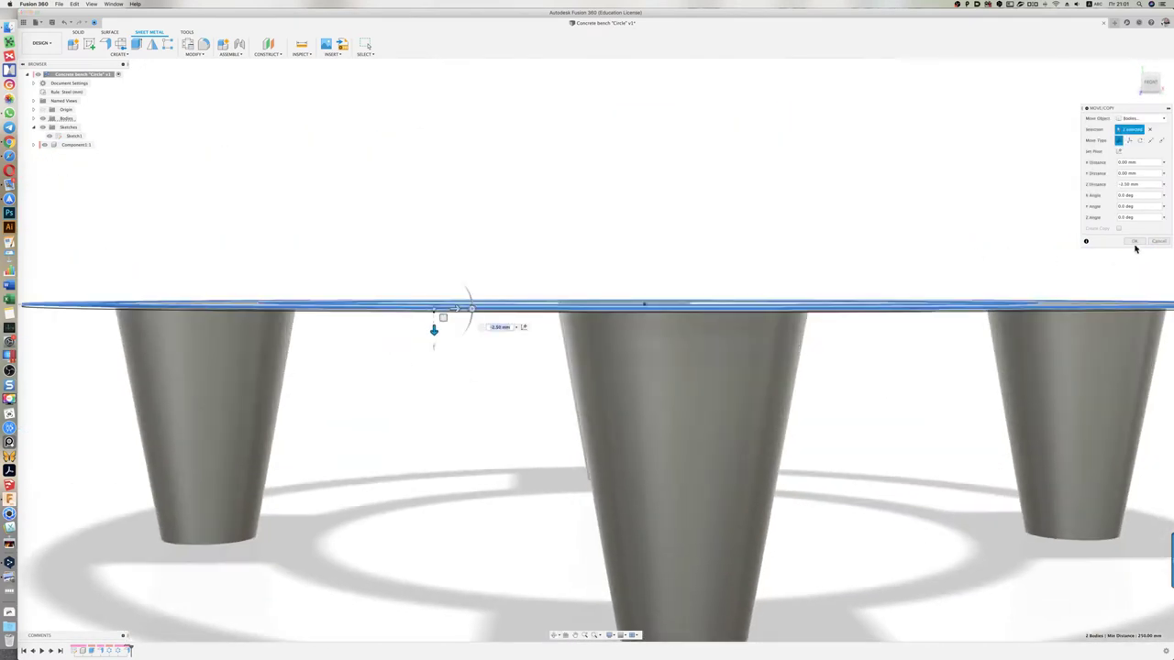
{"action": "left_click", "coordinate": [1134, 242]}
{"action": "mouse_move", "coordinate": [917, 239]}
{"action": "middle_mouse_down", "text": "shift"}
{"action": "mouse_move", "coordinate": [650, 210]}
{"action": "mouse_move", "coordinate": [550, 288]}
{"action": "mouse_move", "coordinate": [612, 257]}
{"action": "mouse_move", "coordinate": [288, 191]}
{"action": "middle_mouse_up", "text": "shift"}
{"action": "key", "text": "e"}
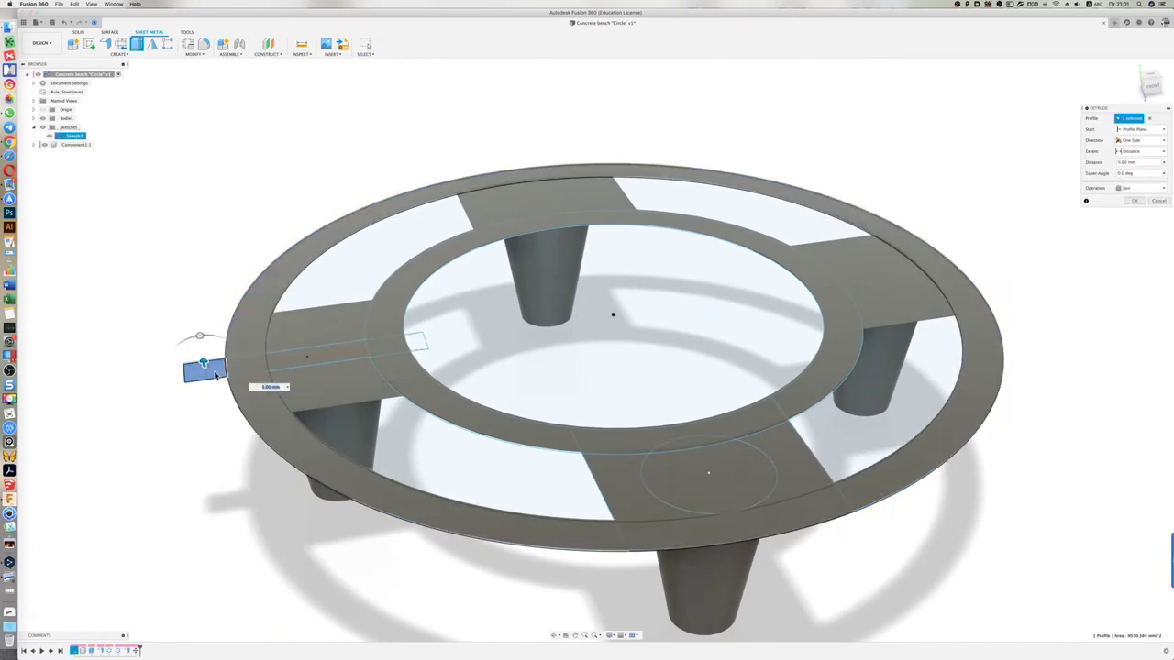
{"action": "left_click_drag", "start_coordinate": [216, 376], "coordinate": [178, 388]}
{"action": "left_click", "coordinate": [1126, 134]}
{"action": "left_click", "coordinate": [1136, 146]}
{"action": "mouse_move", "coordinate": [621, 314]}
{"action": "middle_mouse_down", "text": "shift"}
{"action": "mouse_move", "coordinate": [181, 287]}
{"action": "mouse_move", "coordinate": [303, 287]}
{"action": "middle_mouse_up", "text": "shift"}
{"action": "left_click", "coordinate": [1138, 210]}
{"action": "left_click", "coordinate": [1132, 257]}
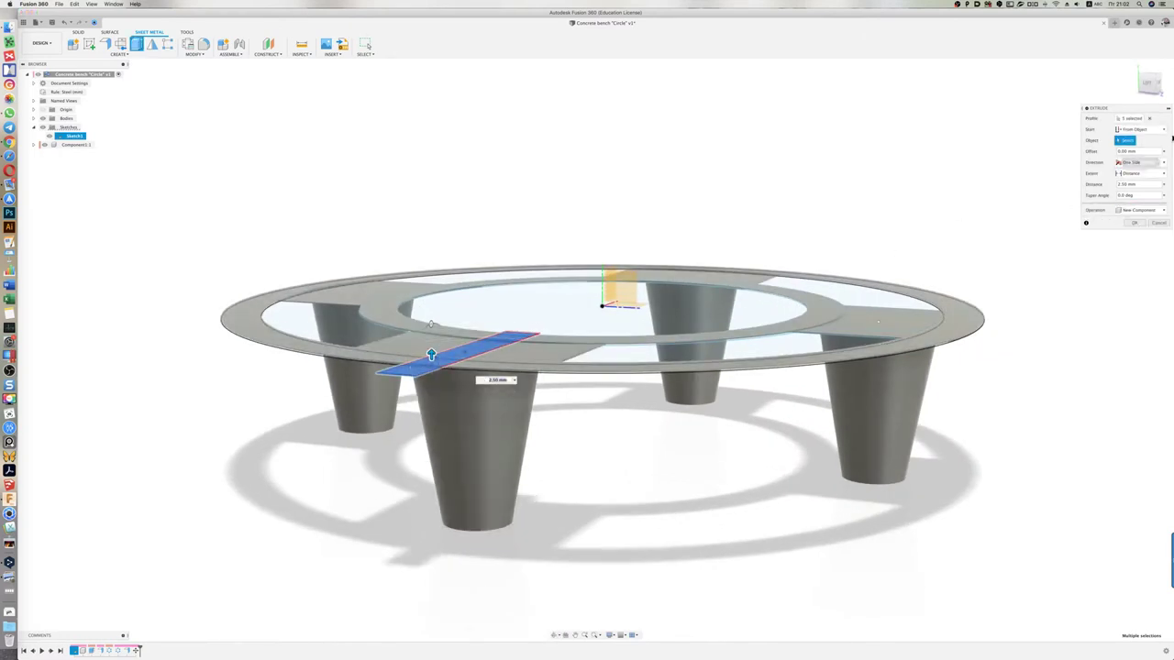
{"action": "type", "text": "25"}
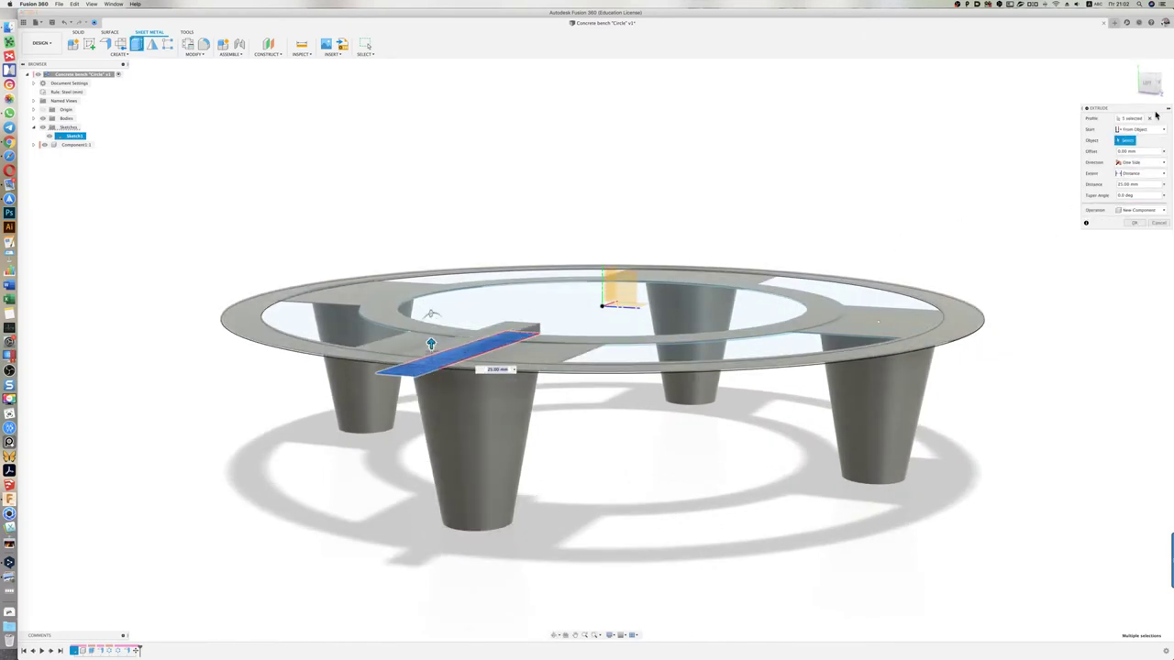
{"action": "type", "text": "0"}
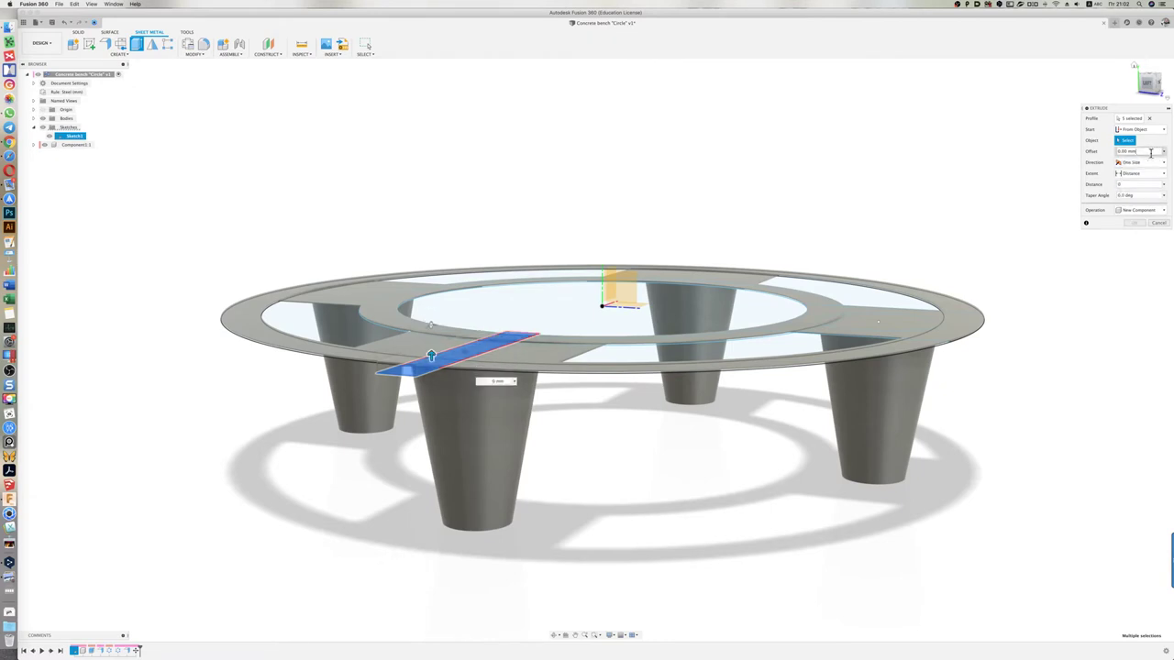
{"action": "left_click", "coordinate": [292, 335]}
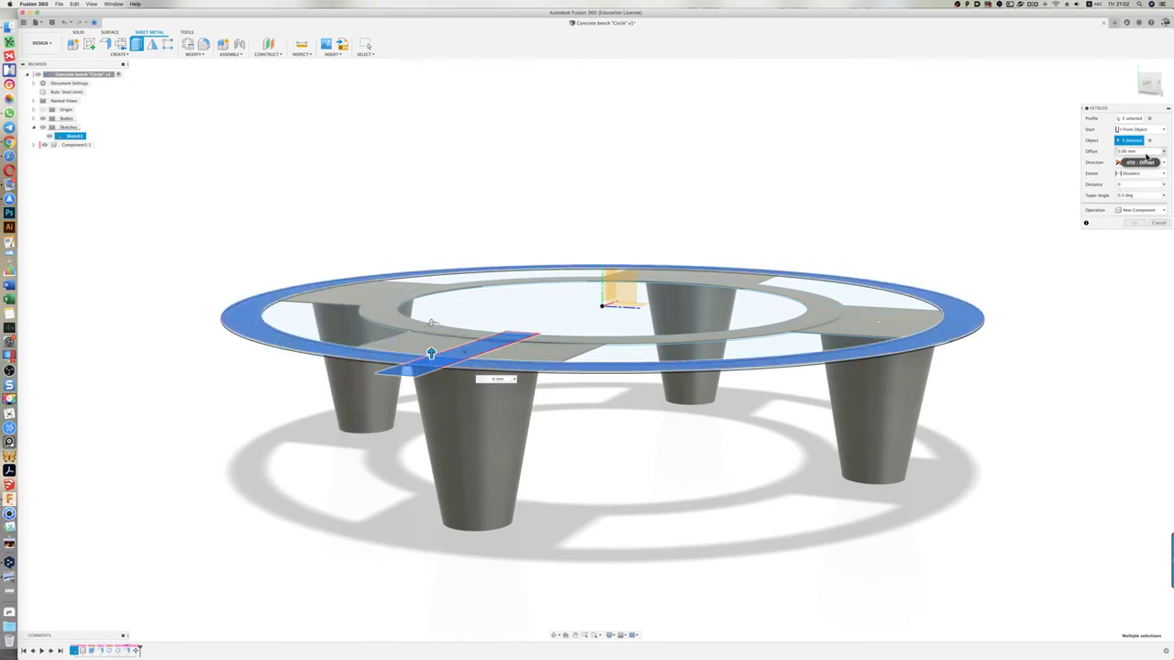
{"action": "left_click", "coordinate": [1150, 118]}
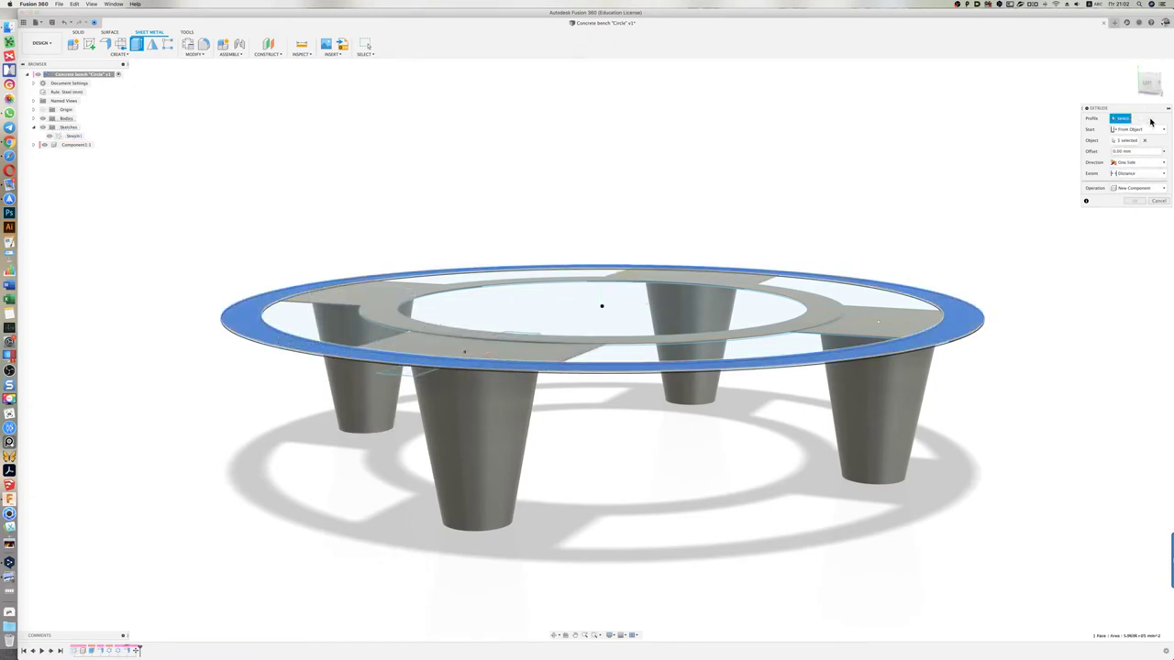
{"action": "left_click", "coordinate": [1158, 201]}
{"action": "middle_click_drag", "start_coordinate": [539, 335], "coordinate": [555, 407], "text": "shift"}
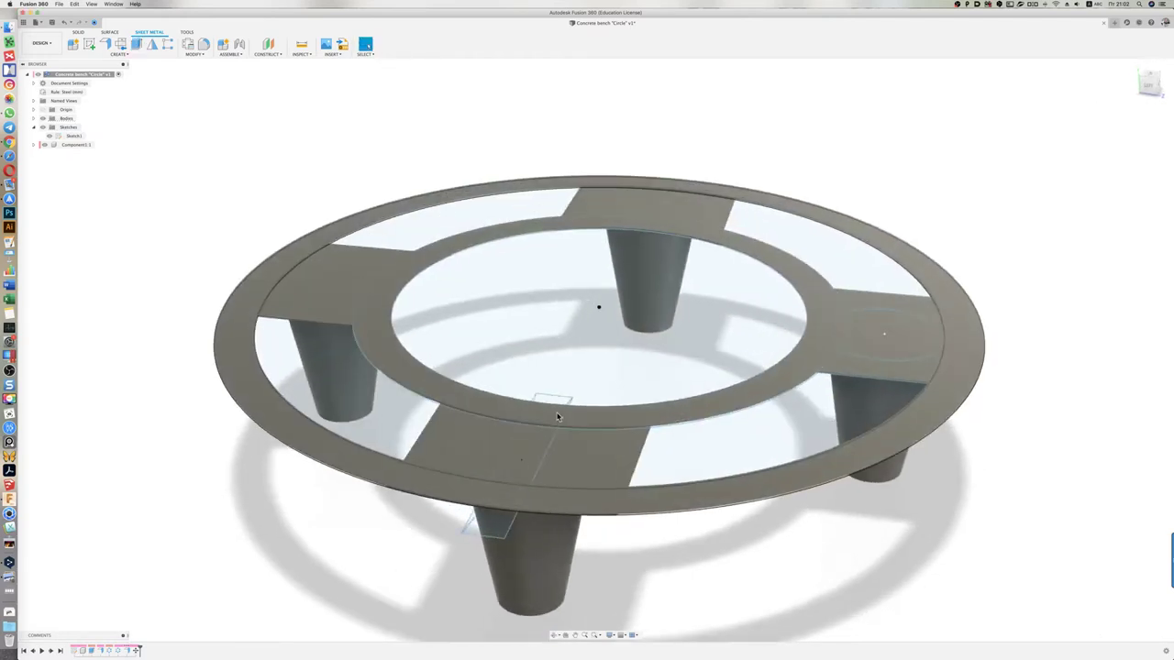
{"action": "key", "text": "e"}
Extrude the slat profiles from the outer rim face as a new slat component
{"action": "left_click", "coordinate": [553, 403]}
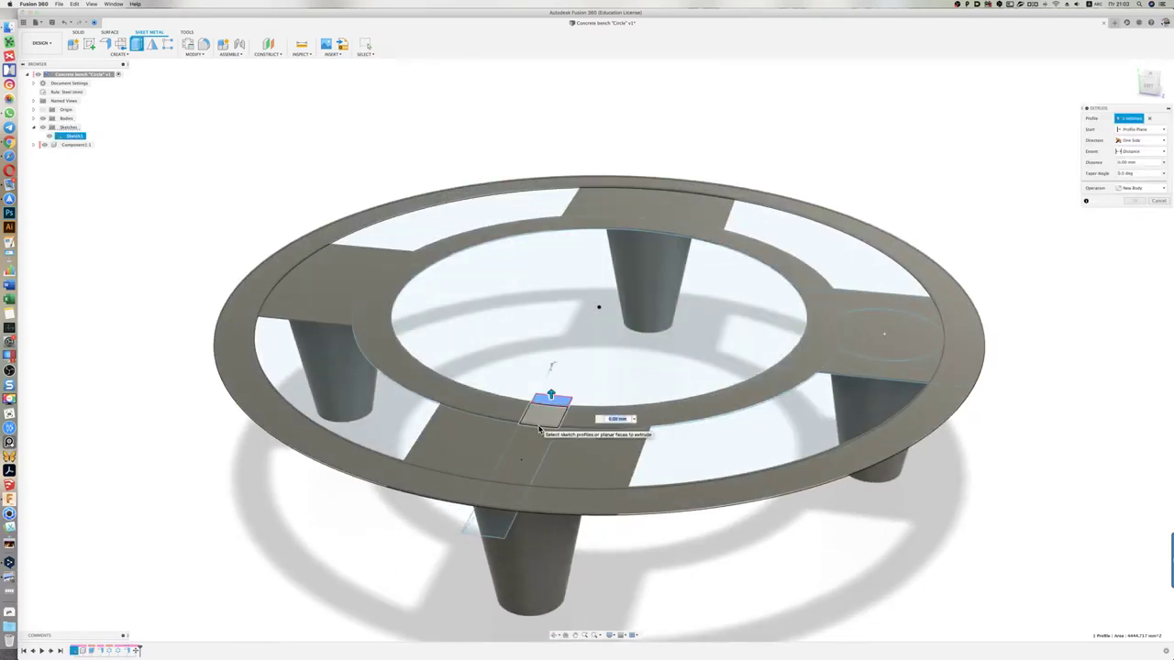
{"action": "left_click", "coordinate": [519, 463]}
{"action": "left_click", "coordinate": [509, 500]}
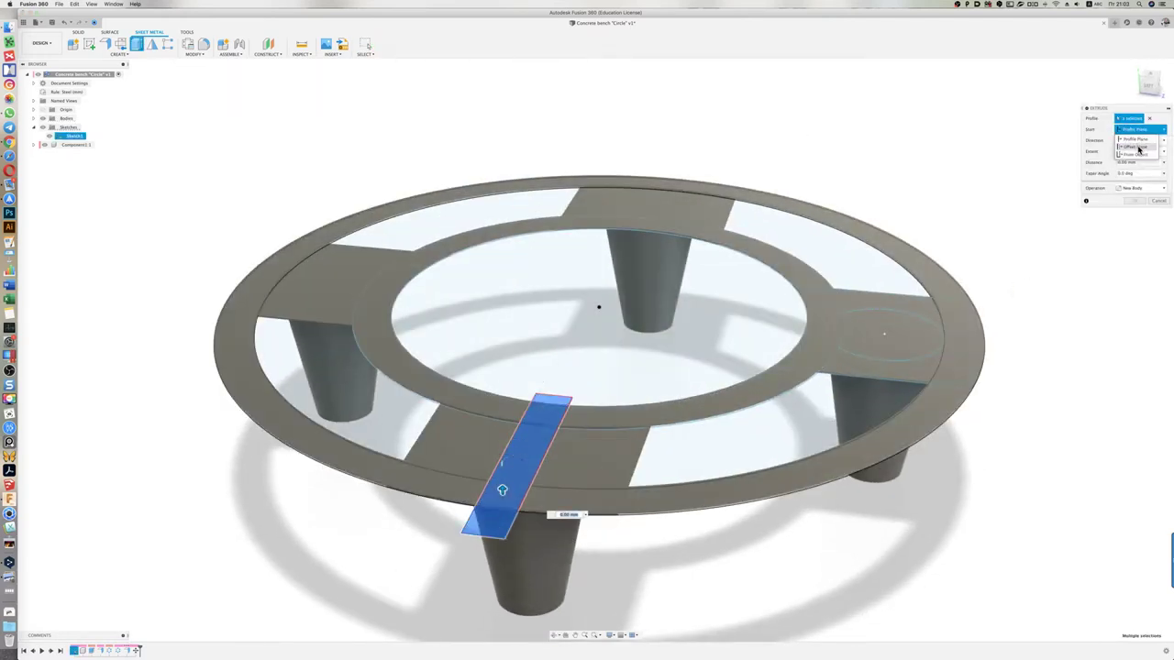
{"action": "left_click", "coordinate": [658, 505]}
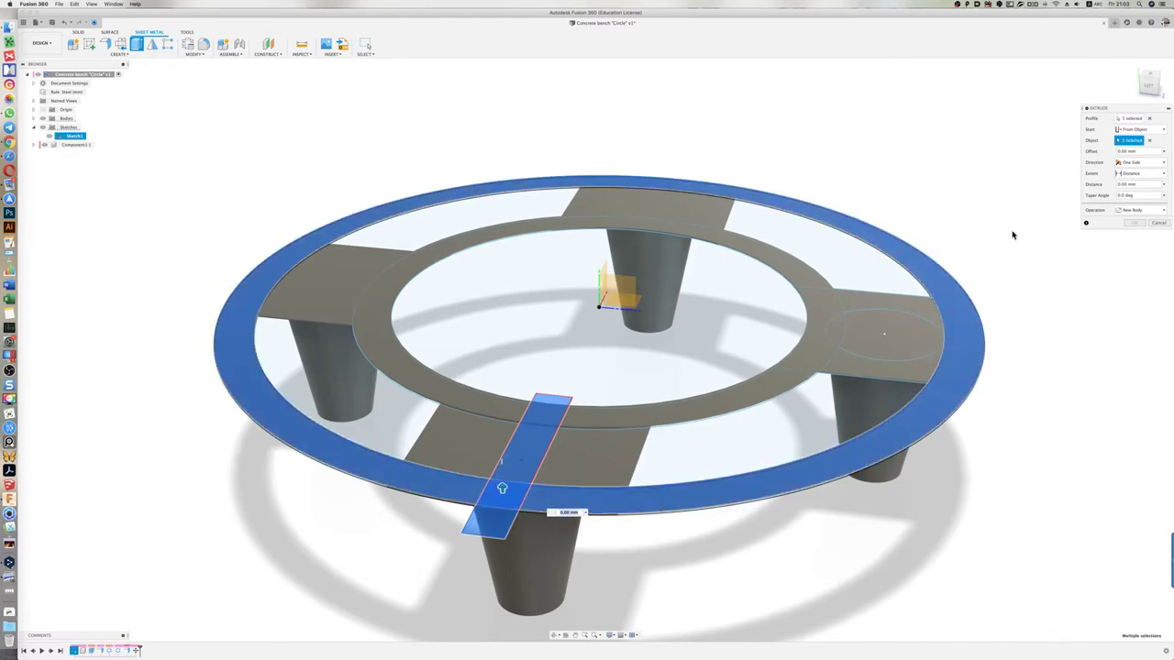
{"action": "left_click", "coordinate": [1137, 210]}
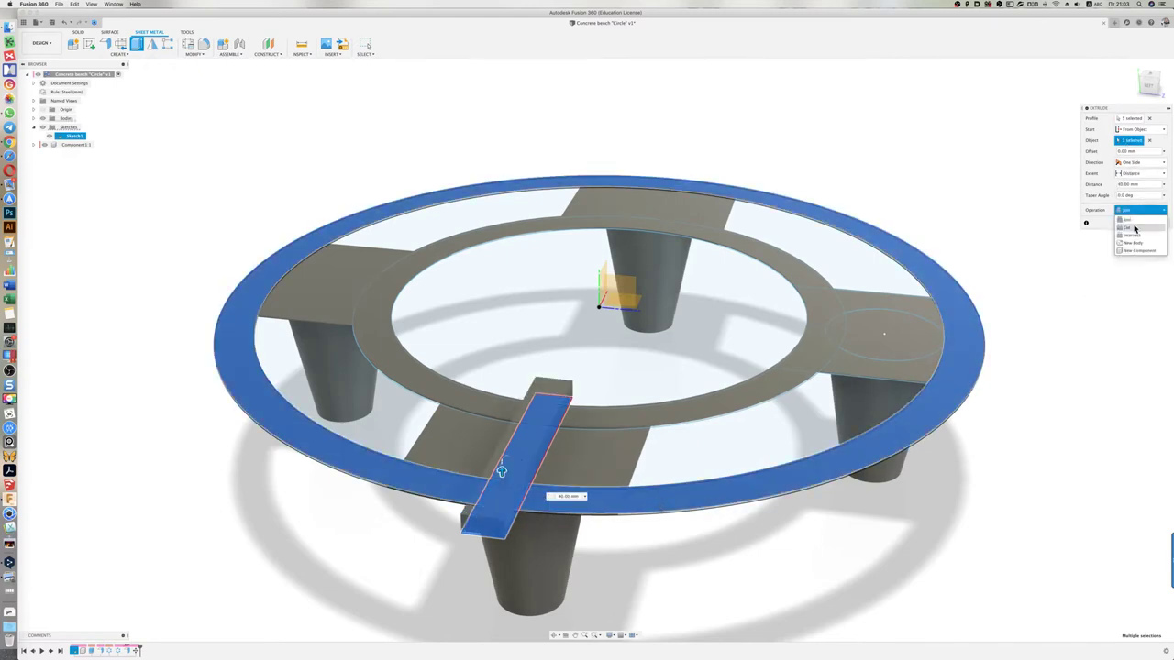
{"action": "left_click", "coordinate": [1137, 257]}
{"action": "left_click", "coordinate": [1135, 223]}
{"action": "middle_click_drag", "start_coordinate": [1101, 296], "coordinate": [14, 231], "text": "shift"}
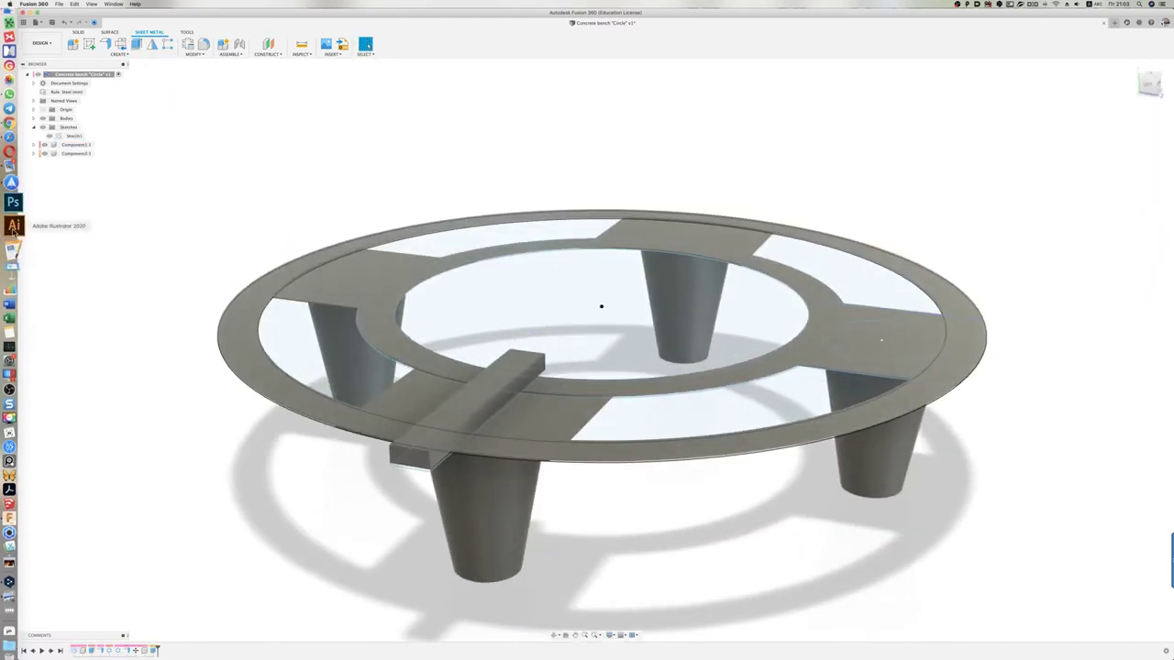
Begin a circular pattern with the slat bar selected
{"action": "left_click", "coordinate": [77, 32]}
{"action": "left_click", "coordinate": [214, 122]}
{"action": "left_click", "coordinate": [477, 404]}
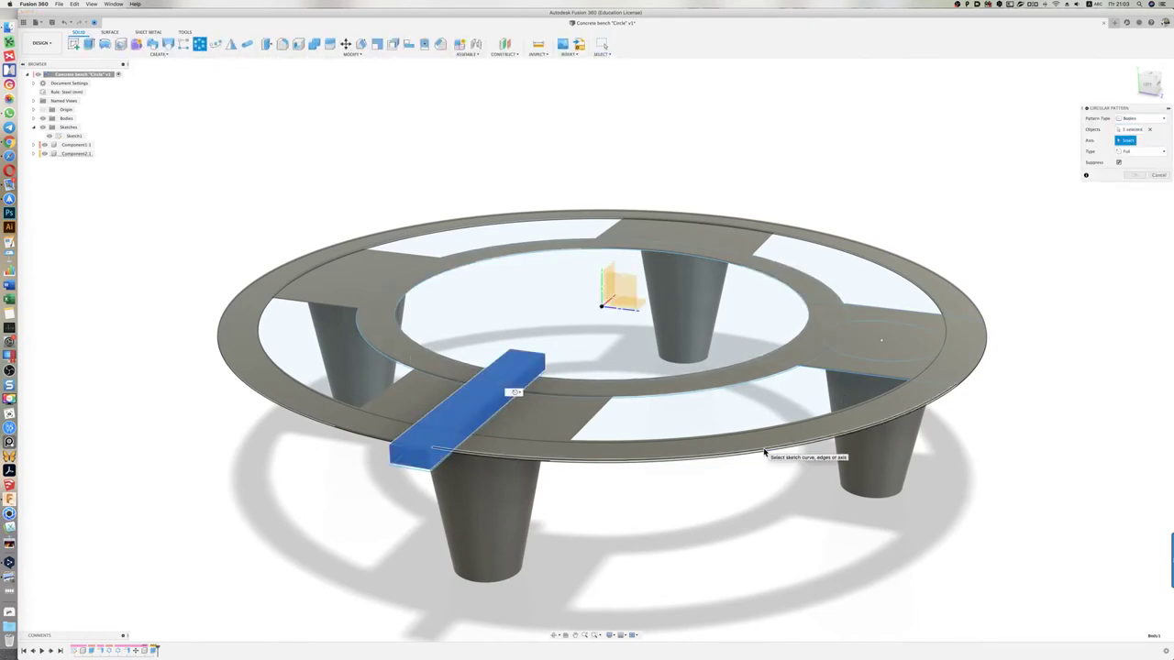
Repeat the slat bar 30 times around the inner ring edge axis
{"action": "left_click", "coordinate": [621, 398]}
{"action": "left_click", "coordinate": [1154, 76]}
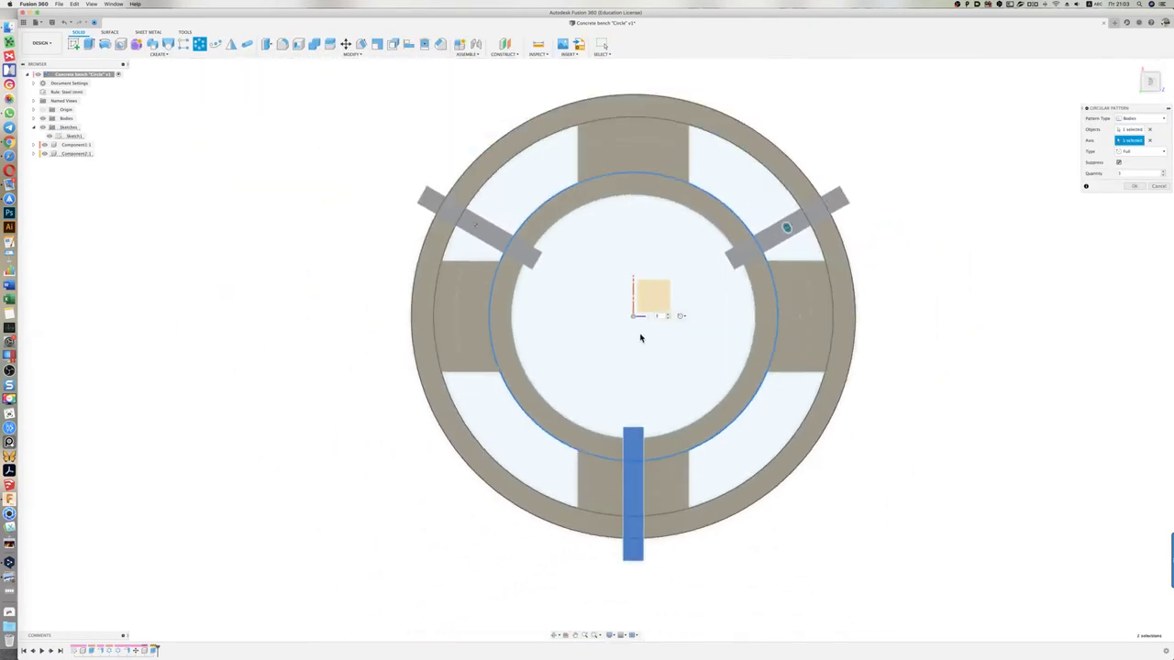
{"action": "type", "text": "30"}
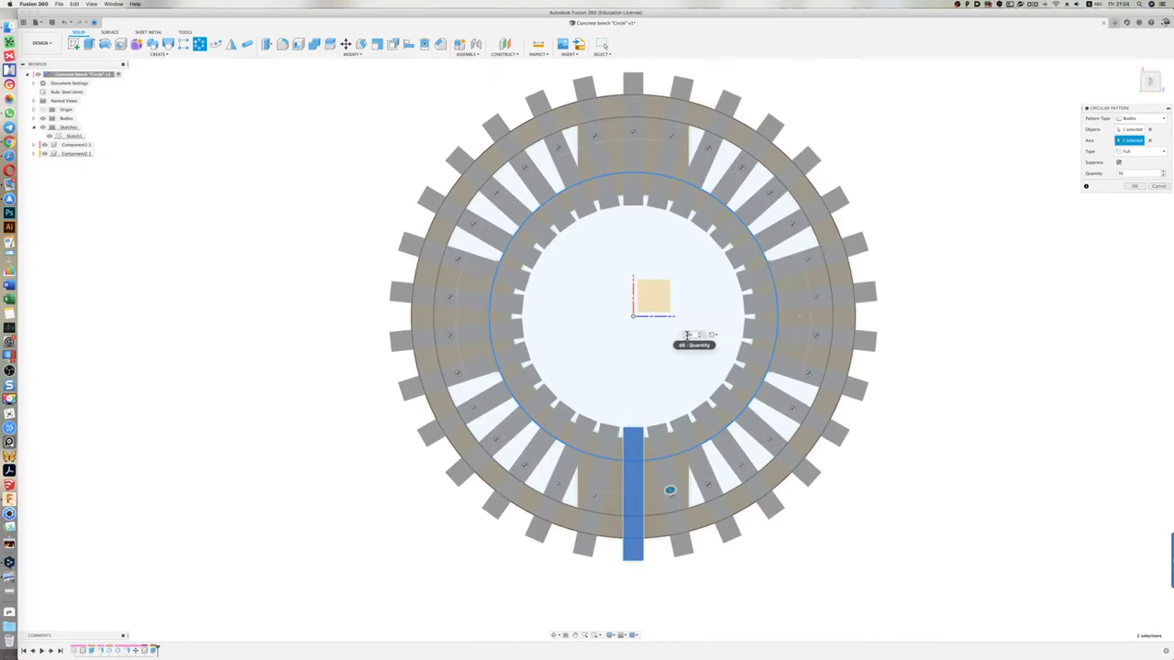
{"action": "type", "text": "60"}
{"action": "middle_click_drag", "start_coordinate": [689, 348], "coordinate": [692, 340], "text": "shift"}
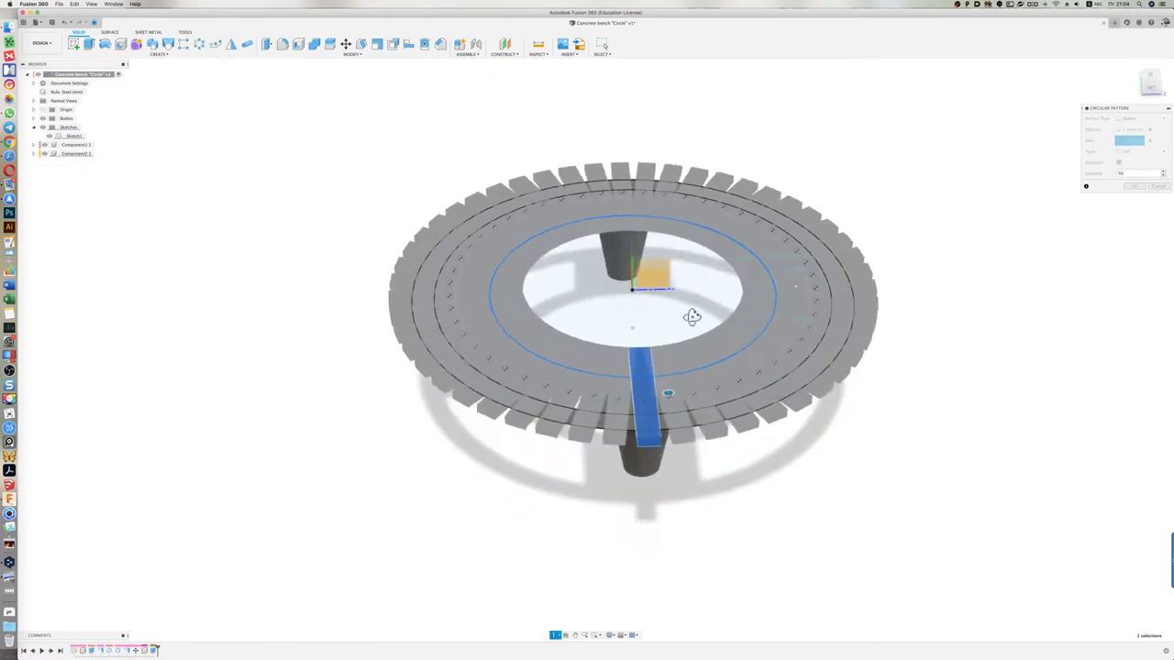
{"action": "key", "text": "super+Tab"}
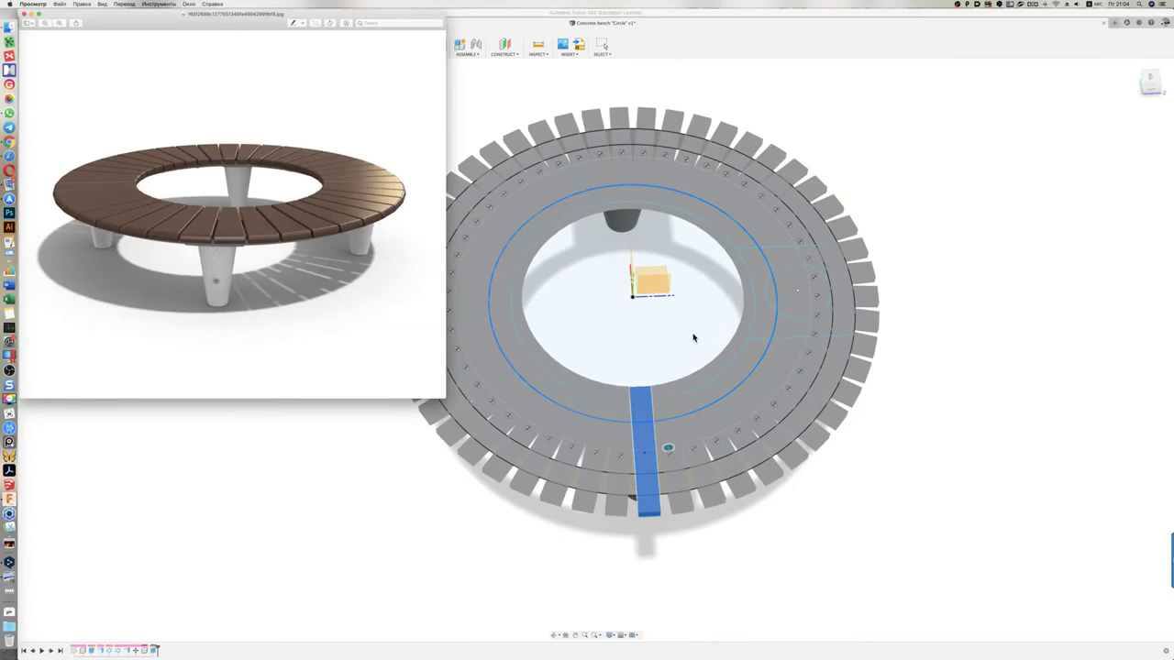
{"action": "key", "text": "super+Tab"}
{"action": "left_click", "coordinate": [1135, 187]}
Delete the diagonal construction lines, the right-end dimension and the small left rectangle
{"action": "double_click", "coordinate": [74, 136]}
{"action": "left_click", "coordinate": [616, 354]}
{"action": "key", "text": "Delete"}
{"action": "left_click", "coordinate": [615, 409]}
{"action": "key", "text": "Delete"}
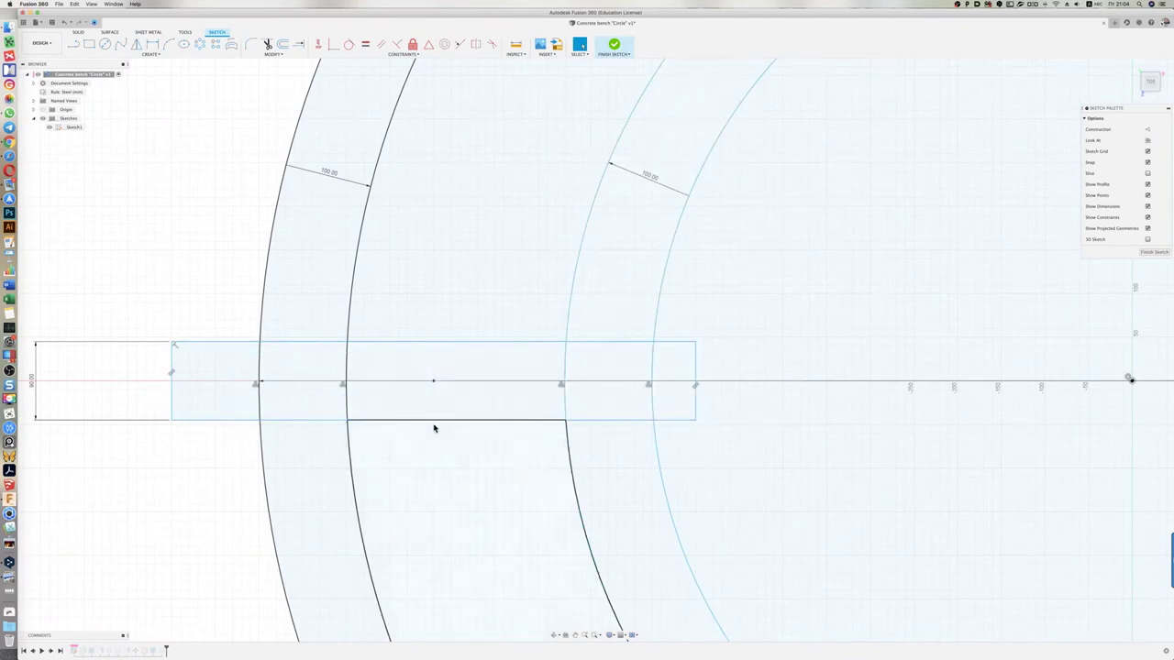
{"action": "left_click", "coordinate": [720, 379]}
{"action": "key", "text": "Return"}
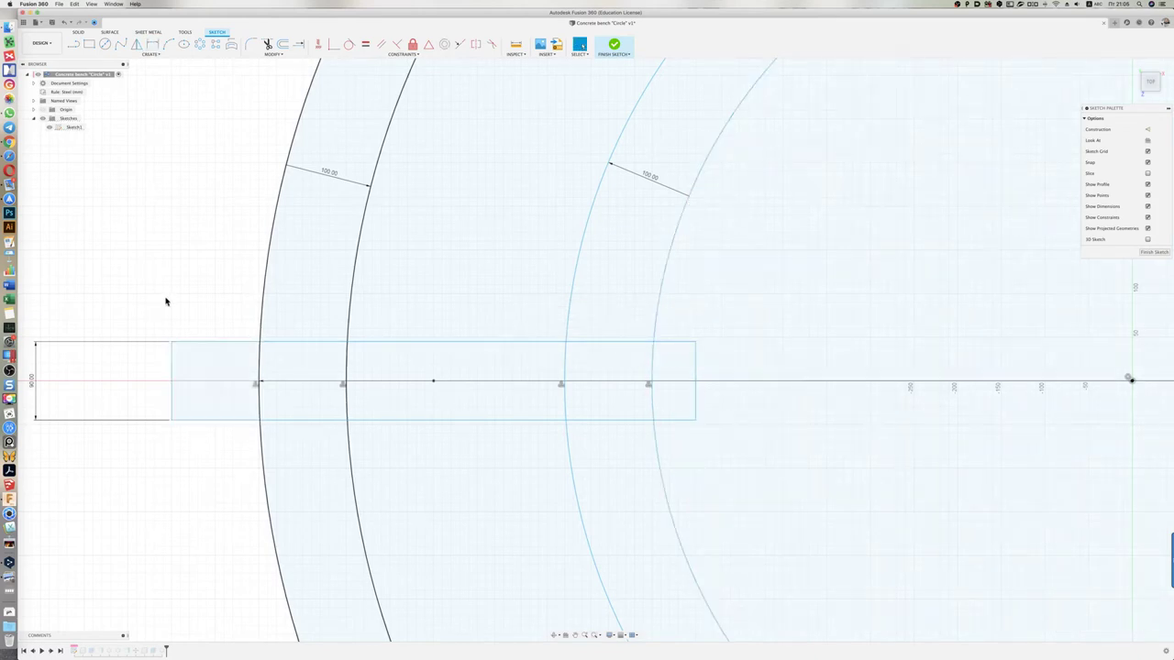
{"action": "key", "text": "Delete"}
Dimension the slat's left edge at 150, then set its left end height to 120 mm
{"action": "left_click", "coordinate": [695, 376]}
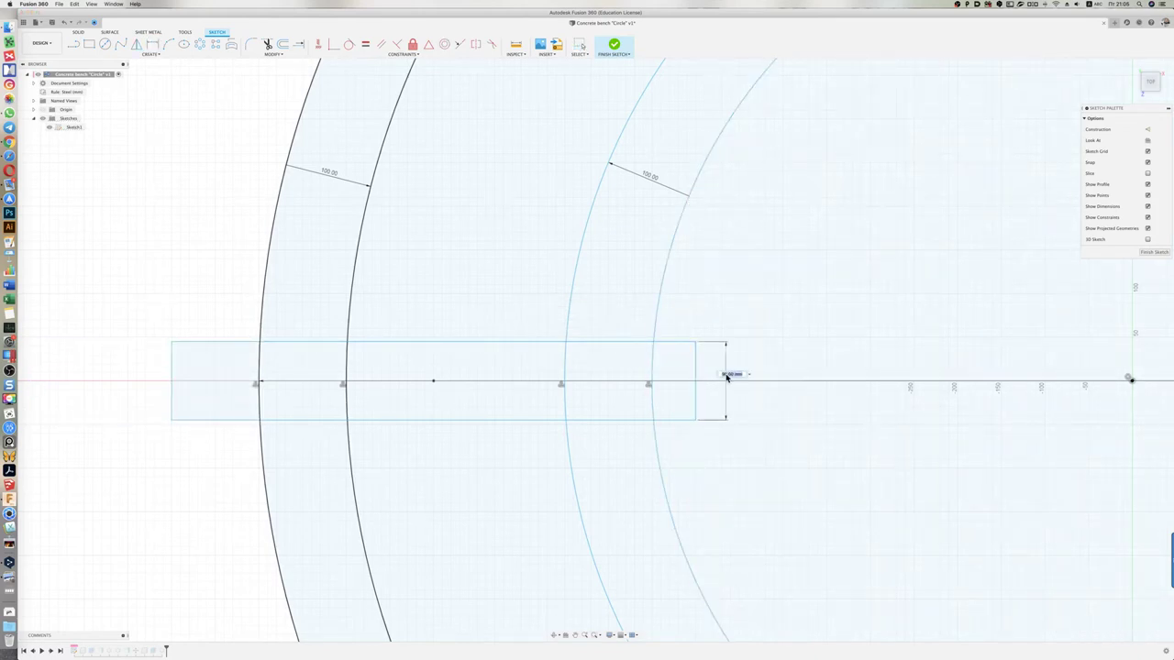
{"action": "left_click", "coordinate": [136, 361]}
{"action": "type", "text": "150"}
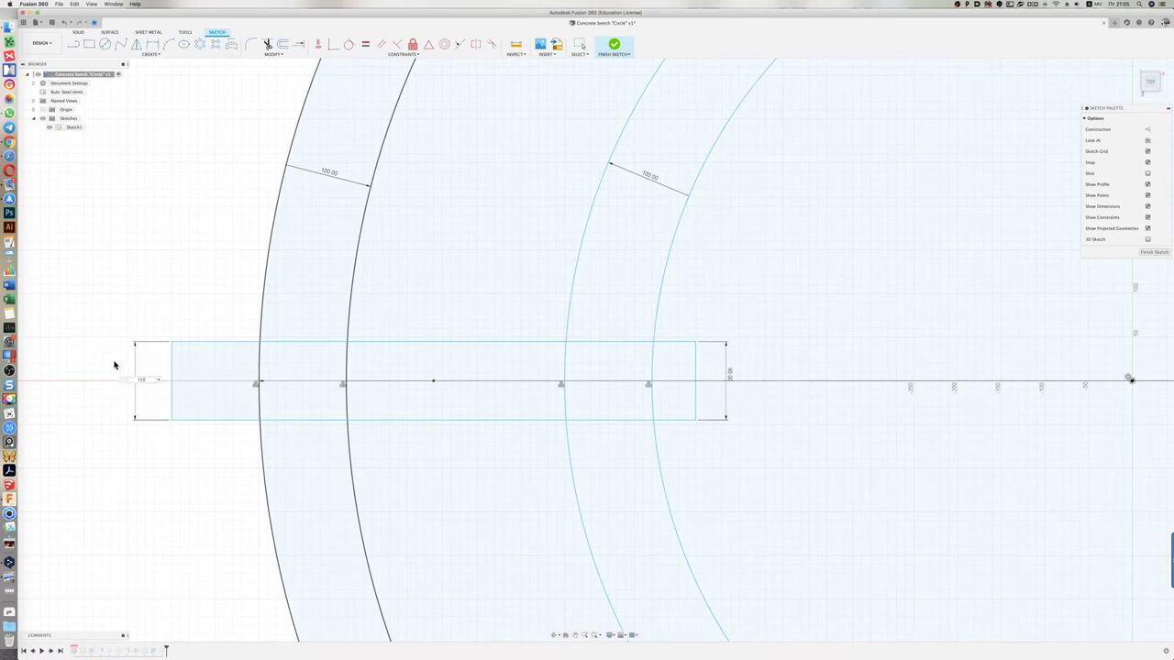
{"action": "key", "text": "Return"}
{"action": "double_click", "coordinate": [131, 404]}
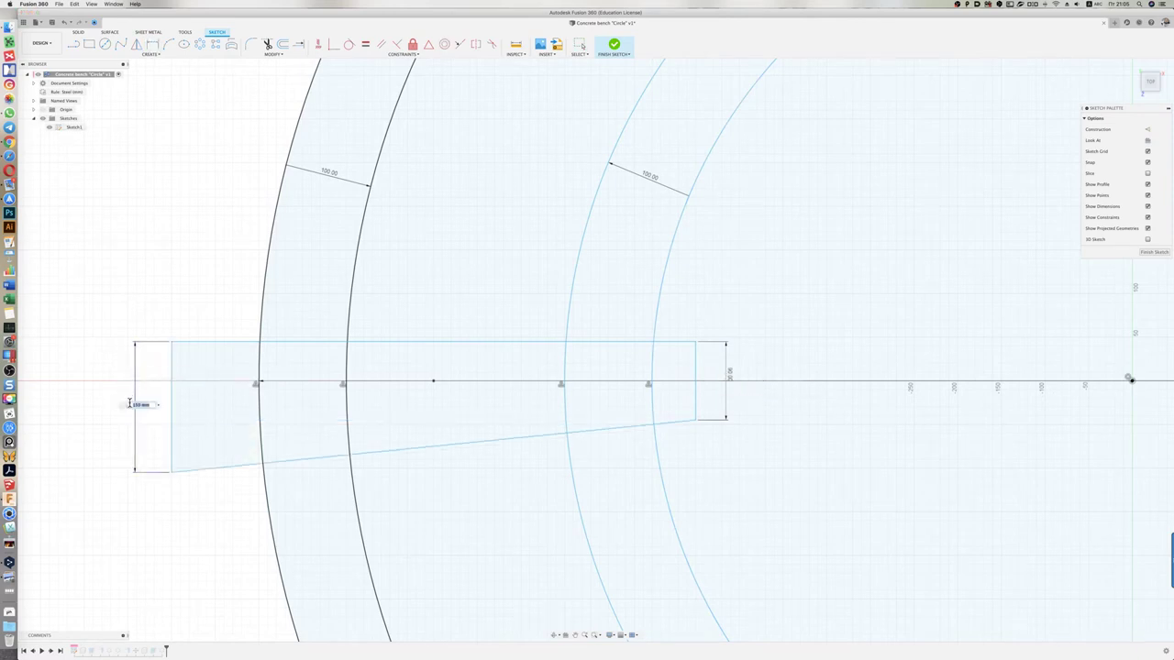
{"action": "type", "text": "120"}
{"action": "key", "text": "Return"}
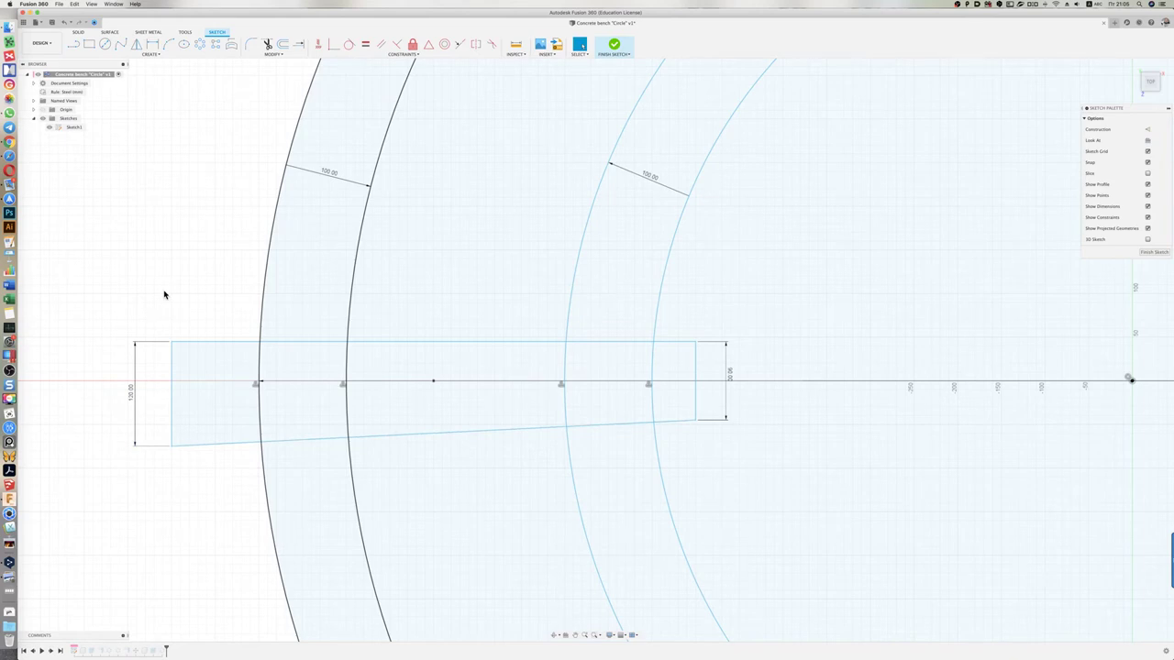
{"action": "left_click", "coordinate": [697, 385]}
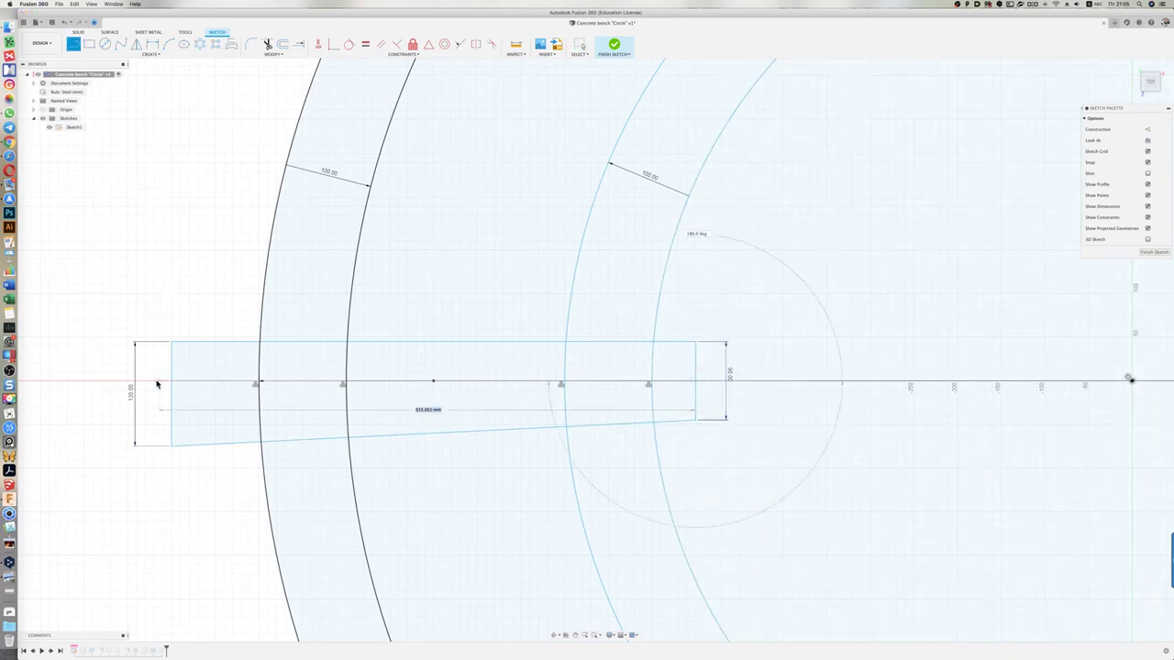
Trim the slat's upper edges, mirror the bottom slanted edge across the centre line, and extend
{"action": "key", "text": "t"}
{"action": "left_click_drag", "start_coordinate": [183, 353], "coordinate": [706, 364]}
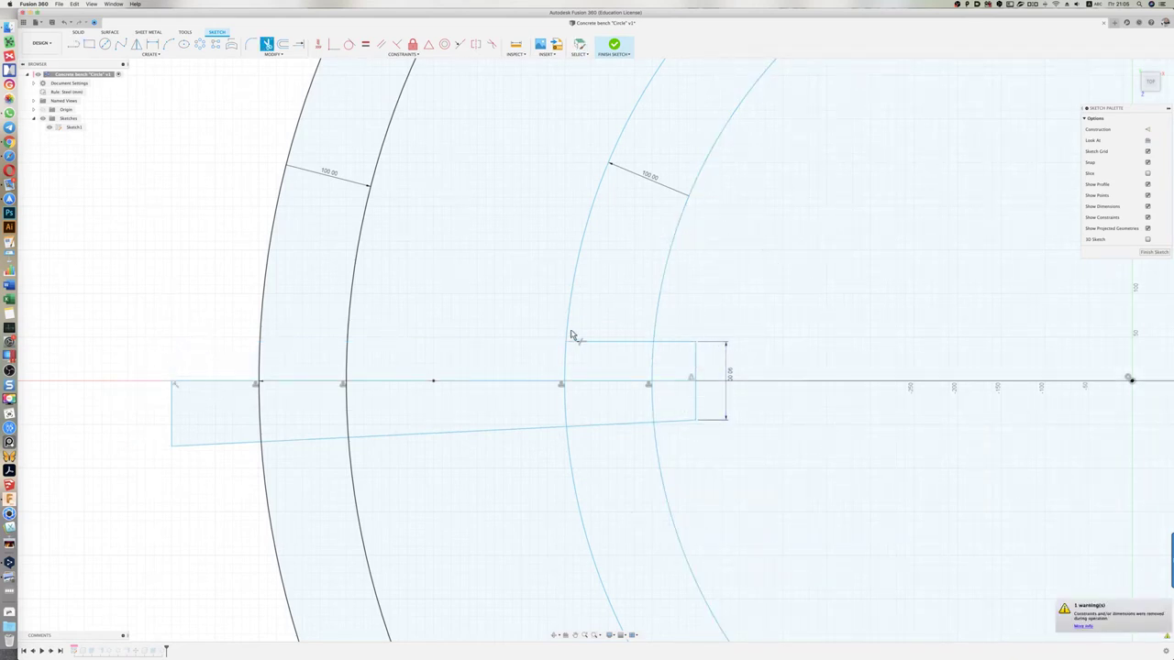
{"action": "left_click", "coordinate": [136, 44]}
{"action": "left_click_drag", "start_coordinate": [202, 450], "coordinate": [147, 420]}
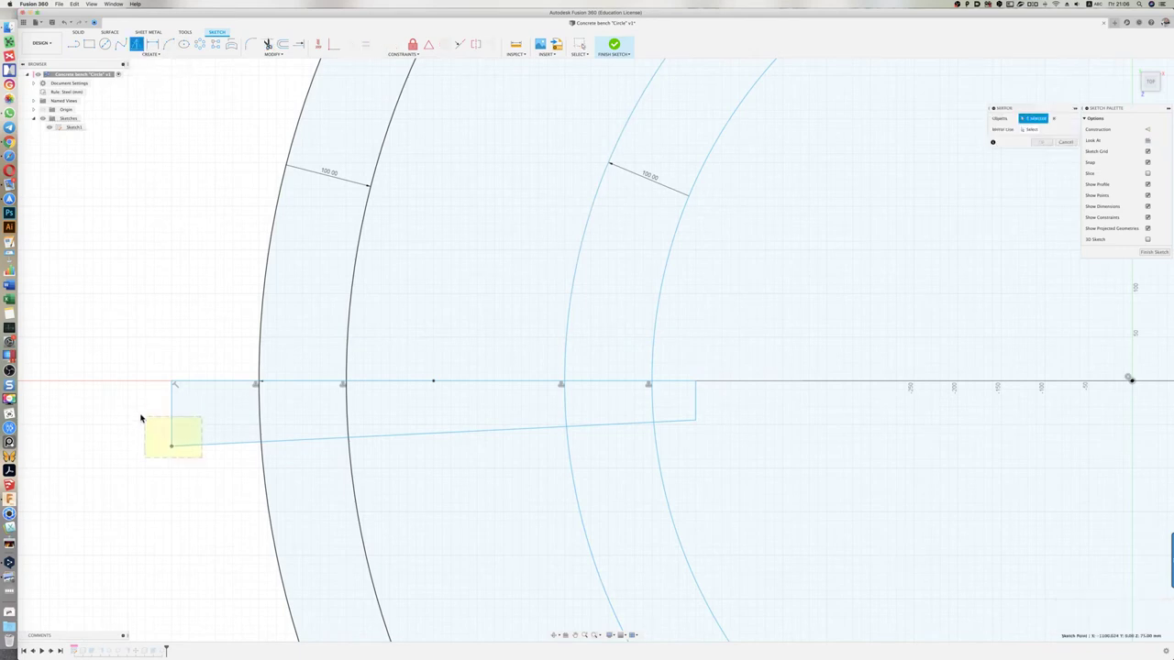
{"action": "left_click", "coordinate": [679, 381]}
{"action": "key", "text": "Return"}
{"action": "key", "text": "t"}
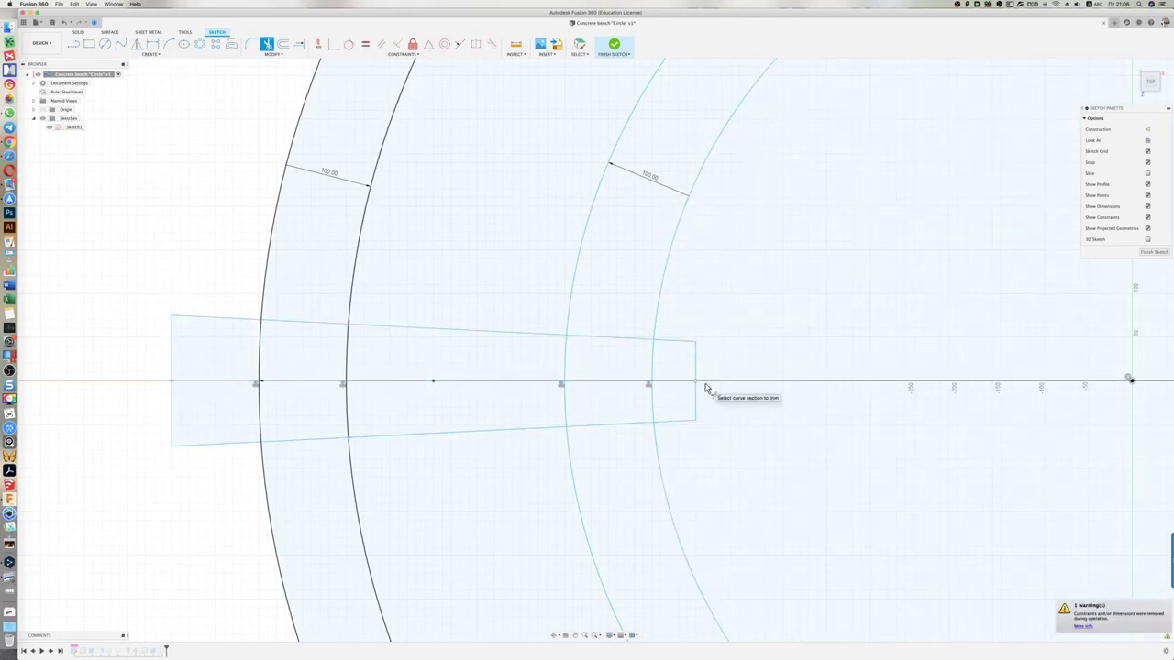
{"action": "key", "text": "o"}
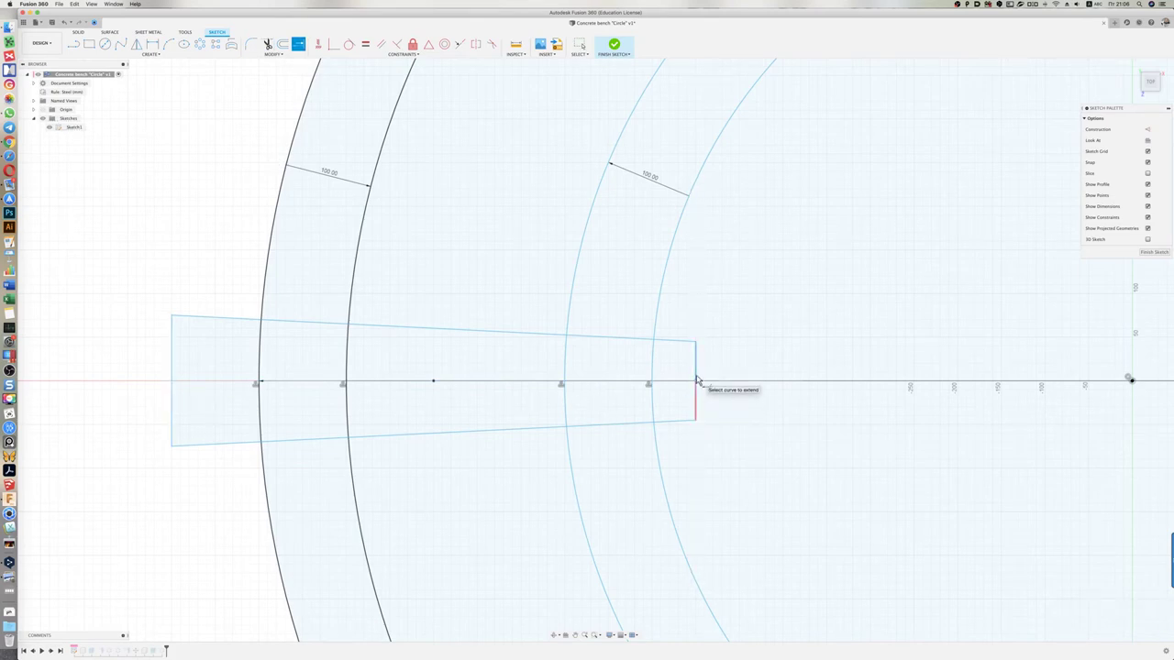
Dimension both slat end heights, setting the narrow right end to 90 mm
{"action": "key", "text": "d"}
{"action": "left_click", "coordinate": [172, 376]}
{"action": "left_click", "coordinate": [147, 383]}
{"action": "left_click", "coordinate": [696, 369]}
{"action": "left_click", "coordinate": [720, 393]}
{"action": "type", "text": "90"}
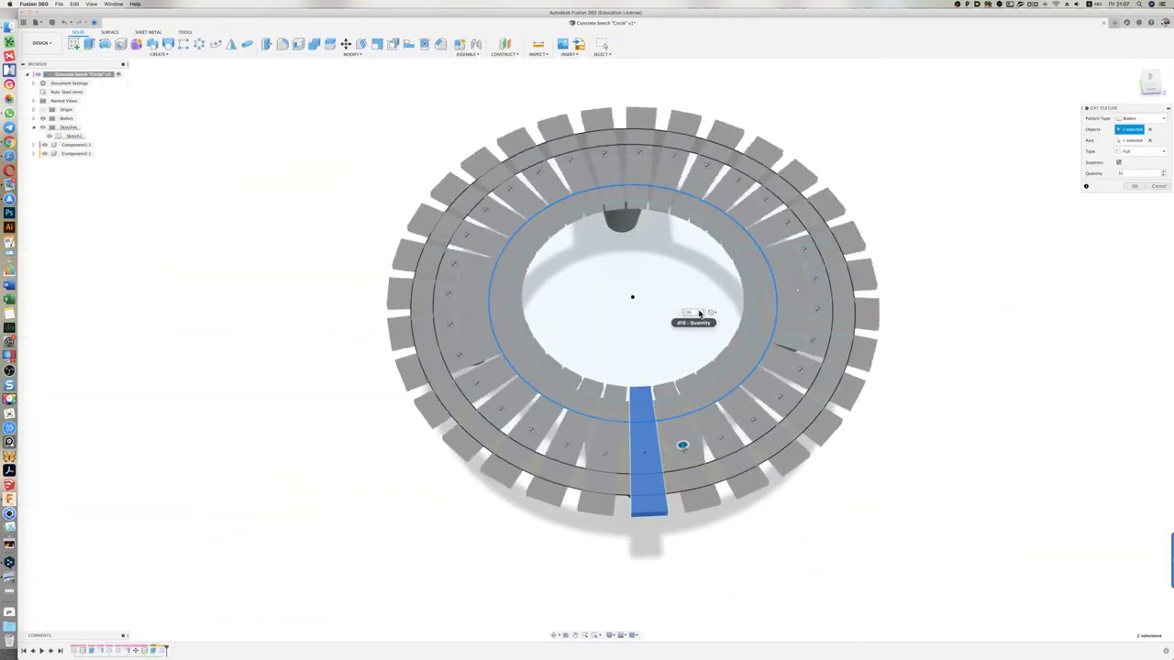
Change the slat count of the circular pattern while viewing from the top
{"action": "left_click", "coordinate": [1150, 80]}
{"action": "left_click", "coordinate": [698, 312]}
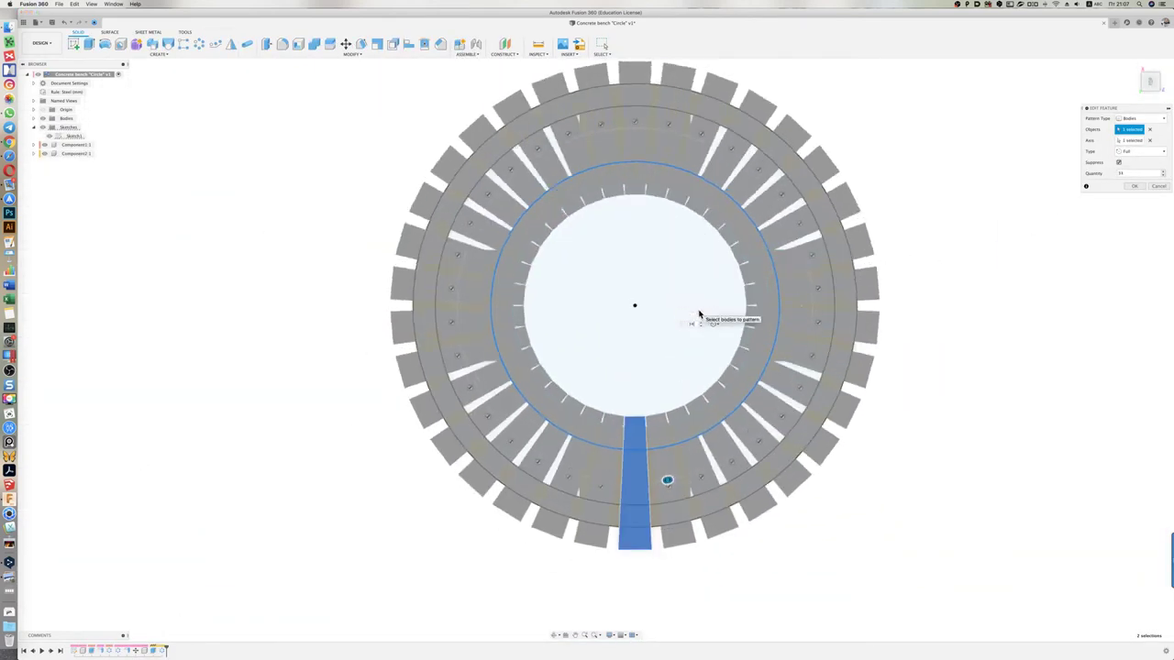
{"action": "scroll", "coordinate": [699, 317], "scroll_direction": "up", "scroll_amount": 5}
{"action": "scroll", "coordinate": [701, 322], "scroll_direction": "up", "scroll_amount": 5}
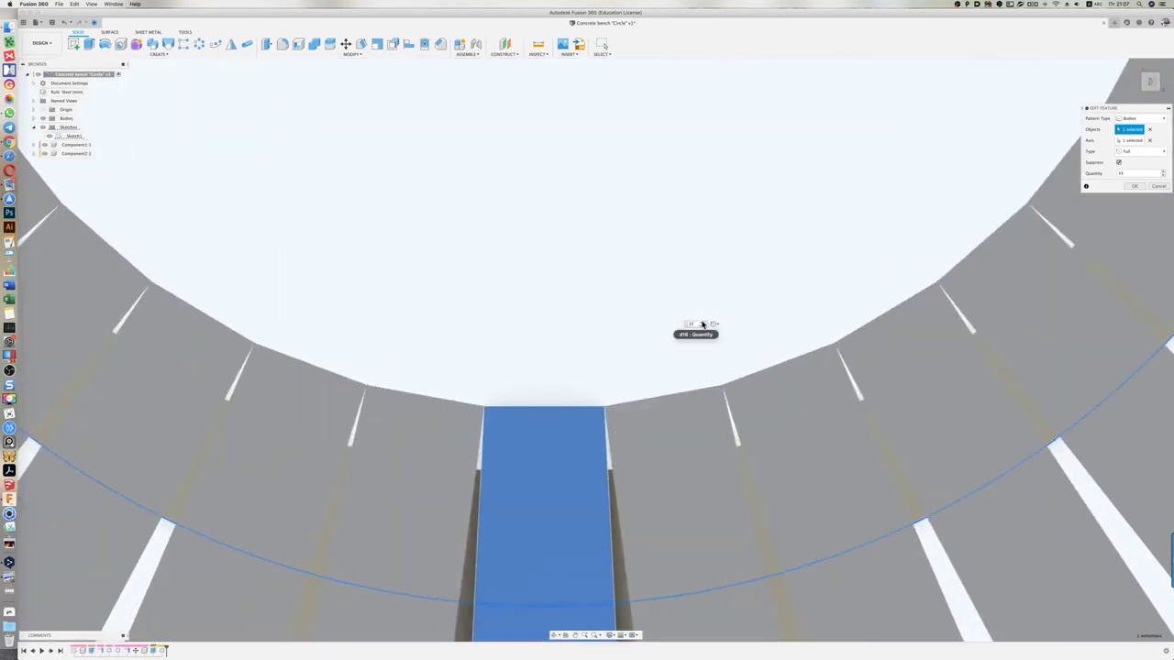
{"action": "scroll", "coordinate": [677, 333], "scroll_direction": "down", "scroll_amount": 5}
{"action": "scroll", "coordinate": [679, 312], "scroll_direction": "up", "scroll_amount": 2}
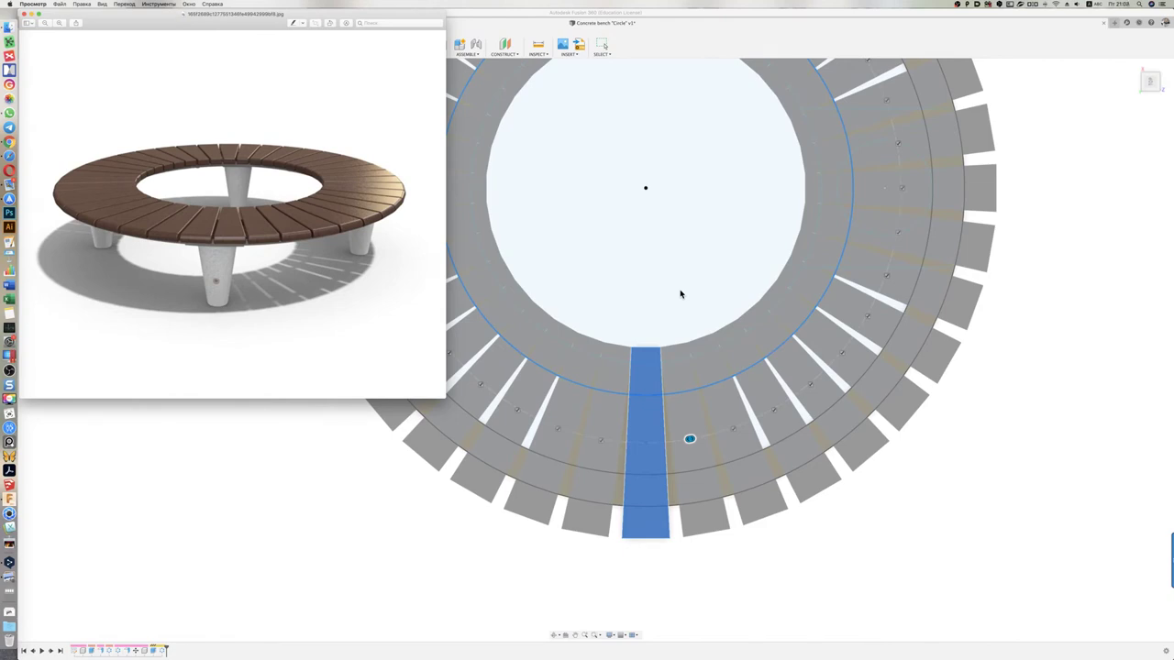
{"action": "left_click", "coordinate": [681, 294]}
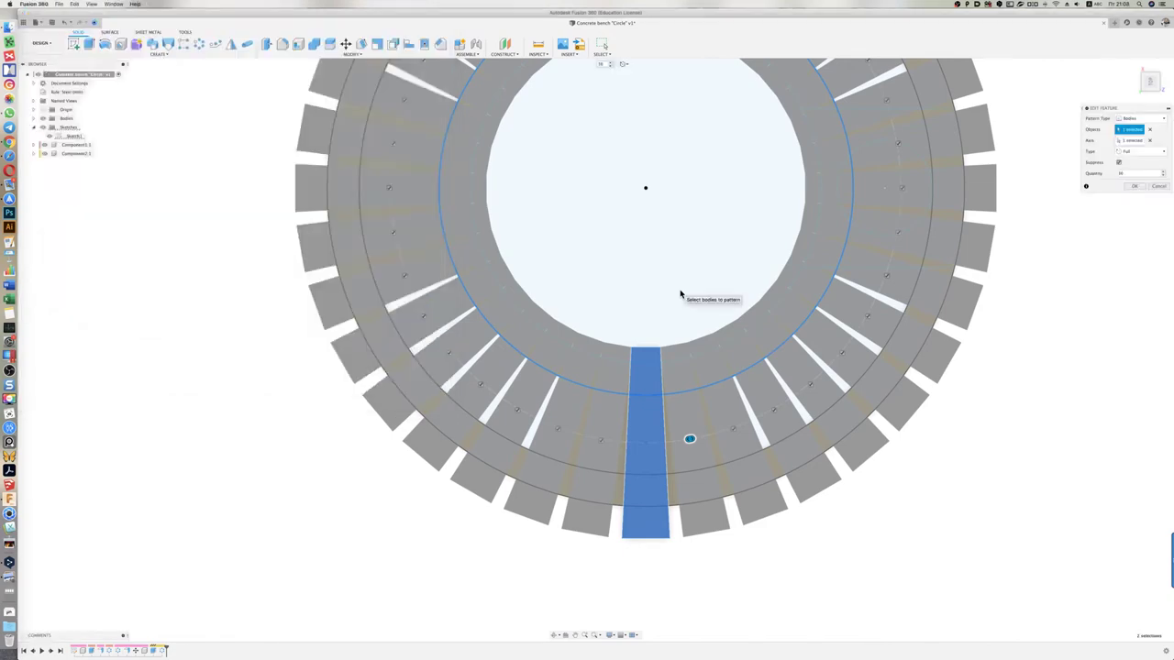
Close the pattern edit and make Sketch1 visible over the slat ring
{"action": "left_click", "coordinate": [1161, 187]}
{"action": "right_click", "coordinate": [58, 138]}
{"action": "left_click", "coordinate": [101, 248]}
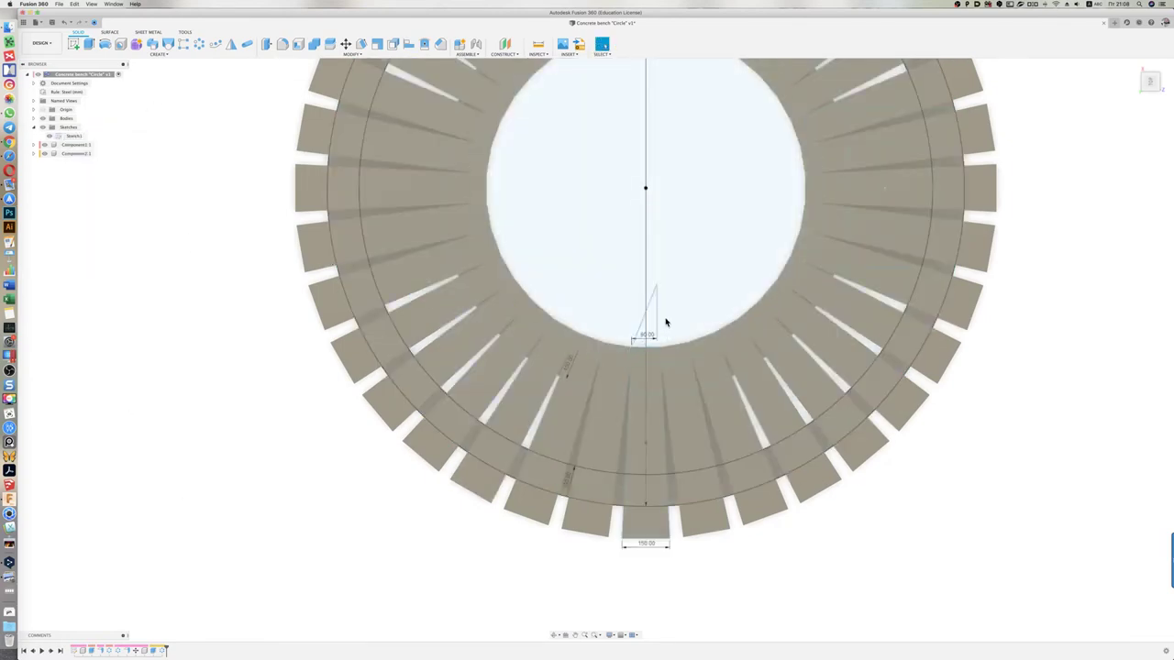
In Sketch1, replace the slat's short end line with a redrawn one and re-dimension its width
{"action": "double_click", "coordinate": [57, 138]}
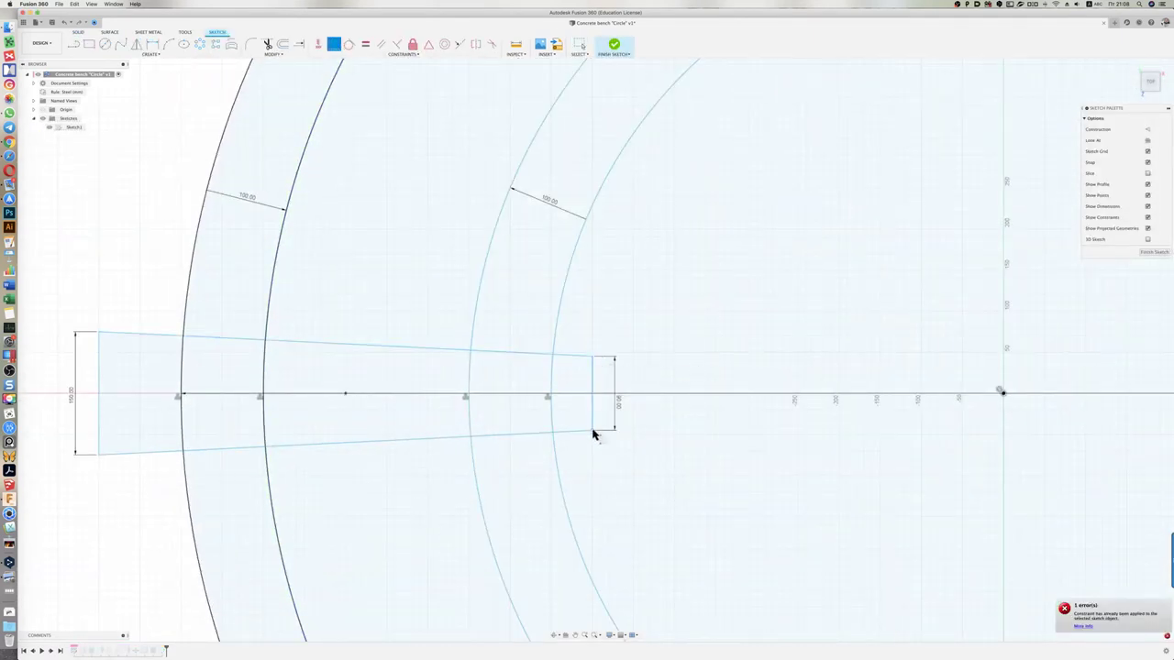
{"action": "scroll", "coordinate": [665, 401], "scroll_direction": "down", "scroll_amount": 3}
{"action": "key", "text": "Escape"}
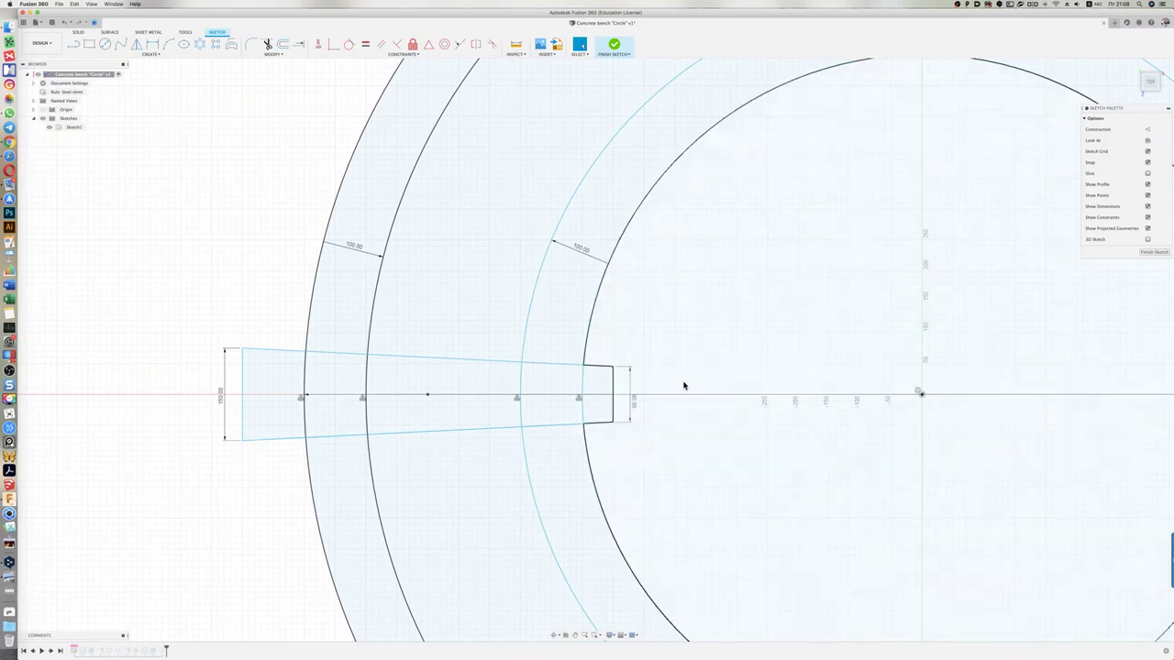
{"action": "double_click", "coordinate": [631, 399]}
{"action": "key", "text": "Return"}
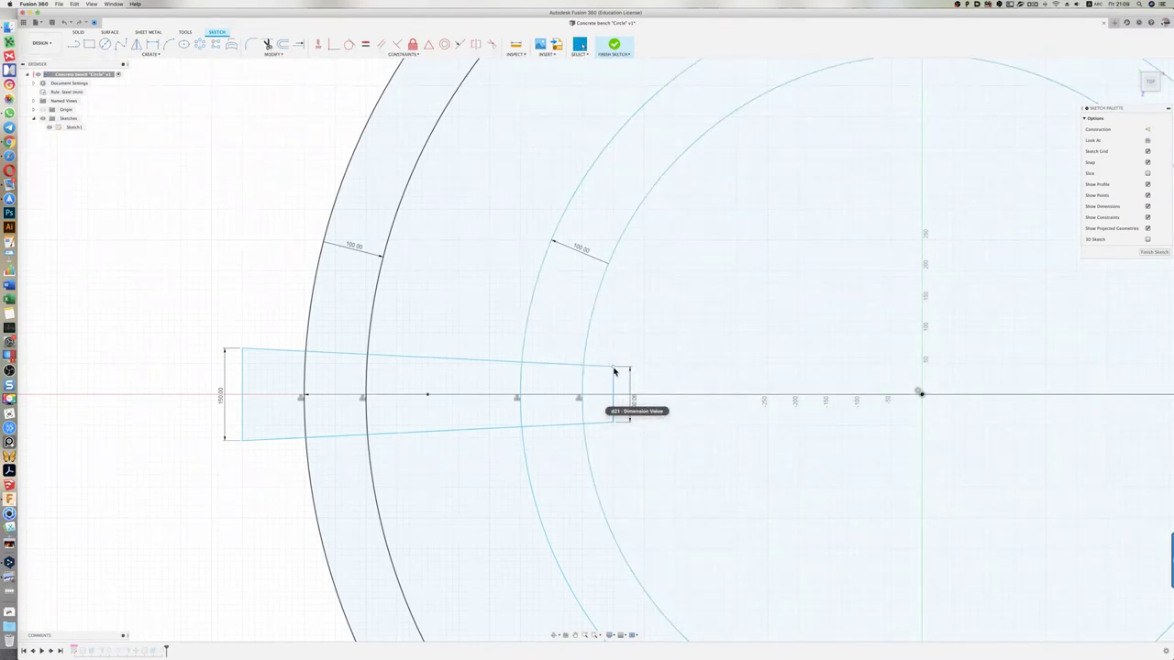
{"action": "left_click", "coordinate": [614, 393]}
{"action": "key", "text": "Delete"}
{"action": "left_click", "coordinate": [612, 422]}
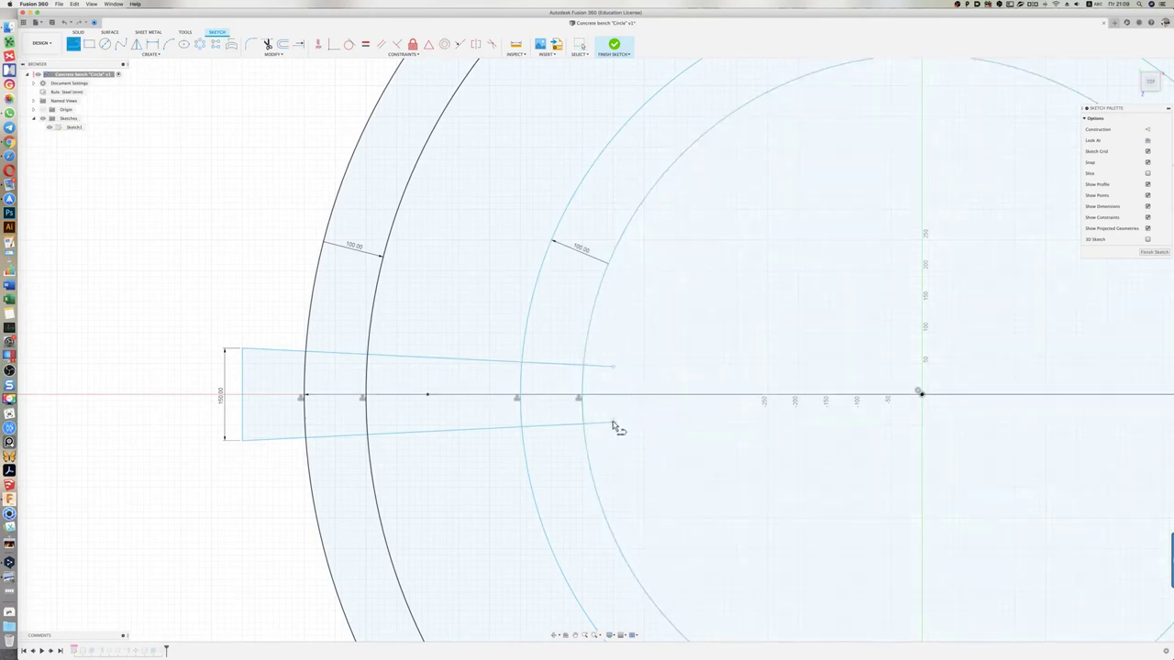
{"action": "left_click", "coordinate": [613, 367]}
{"action": "key", "text": "Return"}
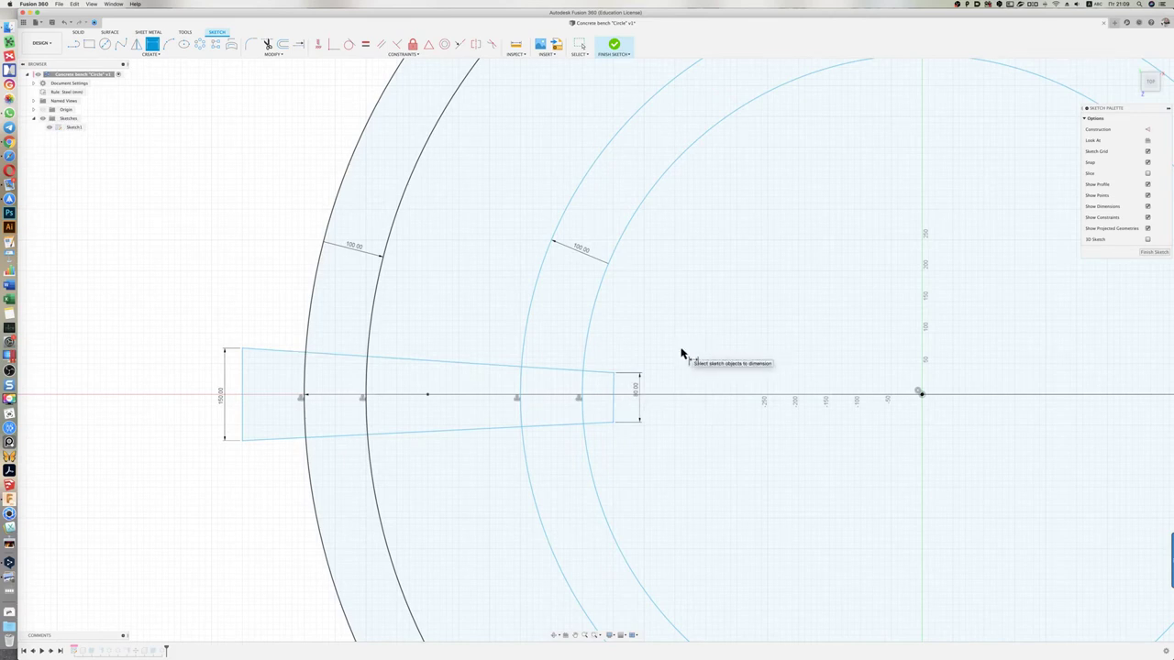
{"action": "key", "text": "Escape"}
Delete the tapered slat outline and its dimensions, then draw a horizontal line ending at the inner arc
{"action": "left_click_drag", "start_coordinate": [201, 307], "coordinate": [669, 440]}
{"action": "key", "text": "Delete"}
{"action": "left_click_drag", "start_coordinate": [126, 306], "coordinate": [661, 477]}
{"action": "key", "text": "Delete"}
{"action": "key", "text": "l"}
{"action": "left_click", "coordinate": [582, 395]}
Rectangular-pattern the horizontal line with both directions set to Symmetric, making a parallel pair
{"action": "left_click", "coordinate": [214, 44]}
{"action": "left_click", "coordinate": [461, 395]}
{"action": "left_click", "coordinate": [1050, 184]}
{"action": "left_click", "coordinate": [1044, 206]}
{"action": "left_click", "coordinate": [1050, 217]}
{"action": "left_click", "coordinate": [1044, 237]}
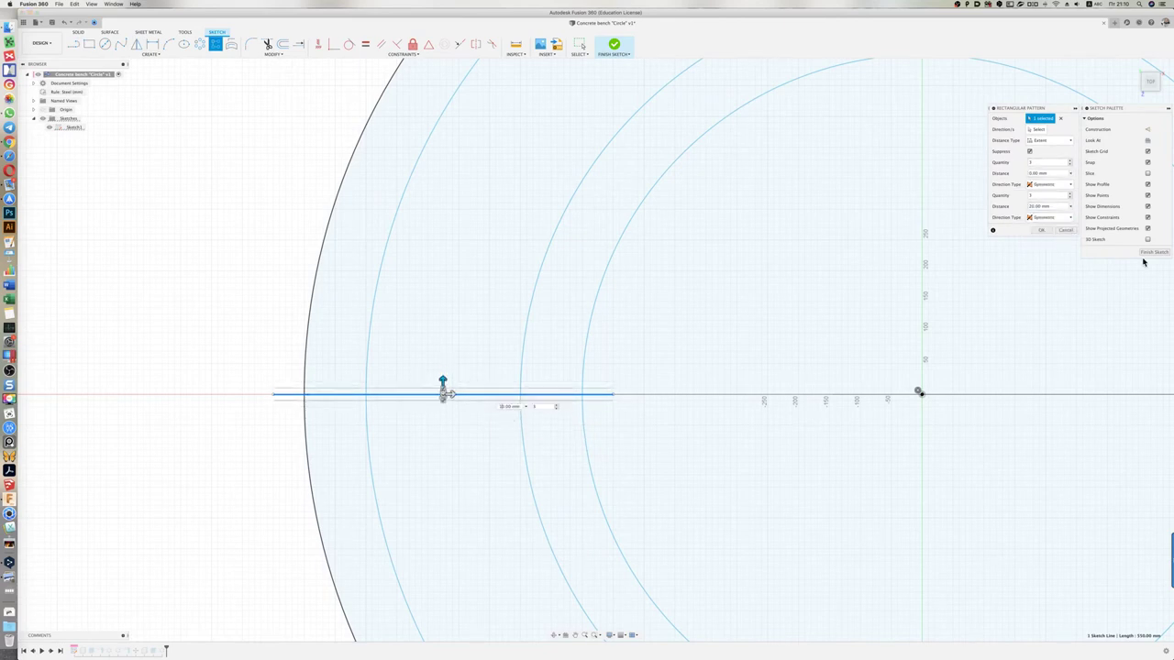
{"action": "left_click", "coordinate": [1041, 231]}
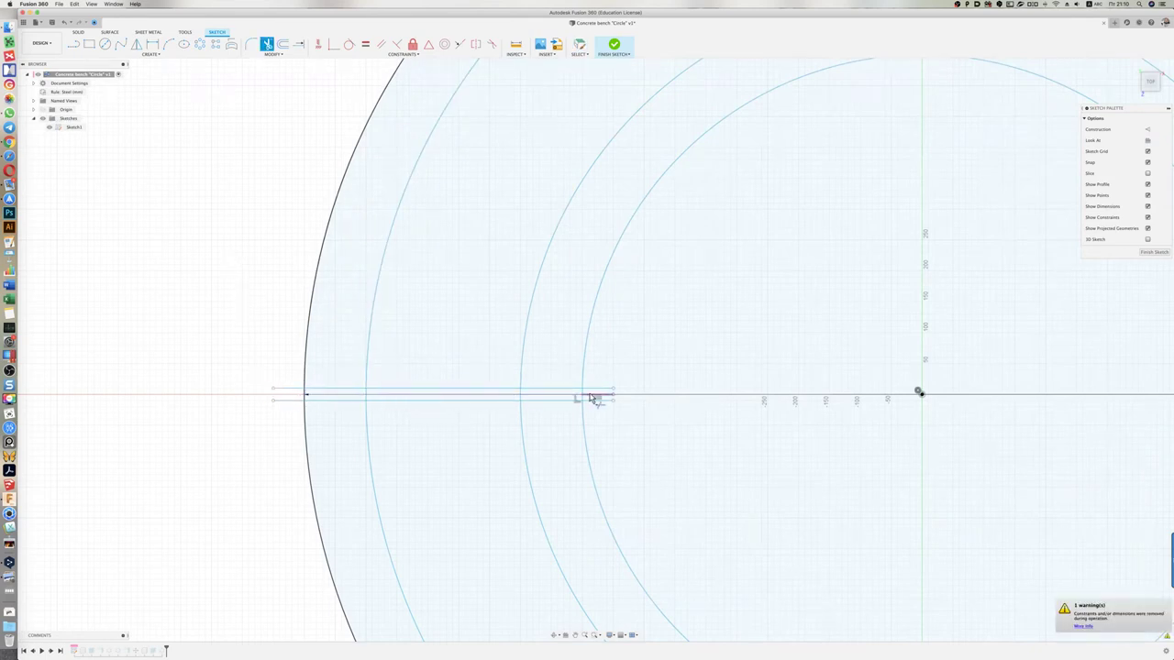
Circular-pattern the two slot lines around the bench centre, entering 3040 as the quantity
{"action": "key", "text": "Escape"}
{"action": "left_click_drag", "start_coordinate": [250, 361], "coordinate": [636, 419]}
{"action": "left_click", "coordinate": [262, 307]}
{"action": "left_click", "coordinate": [216, 44]}
{"action": "left_click", "coordinate": [288, 398]}
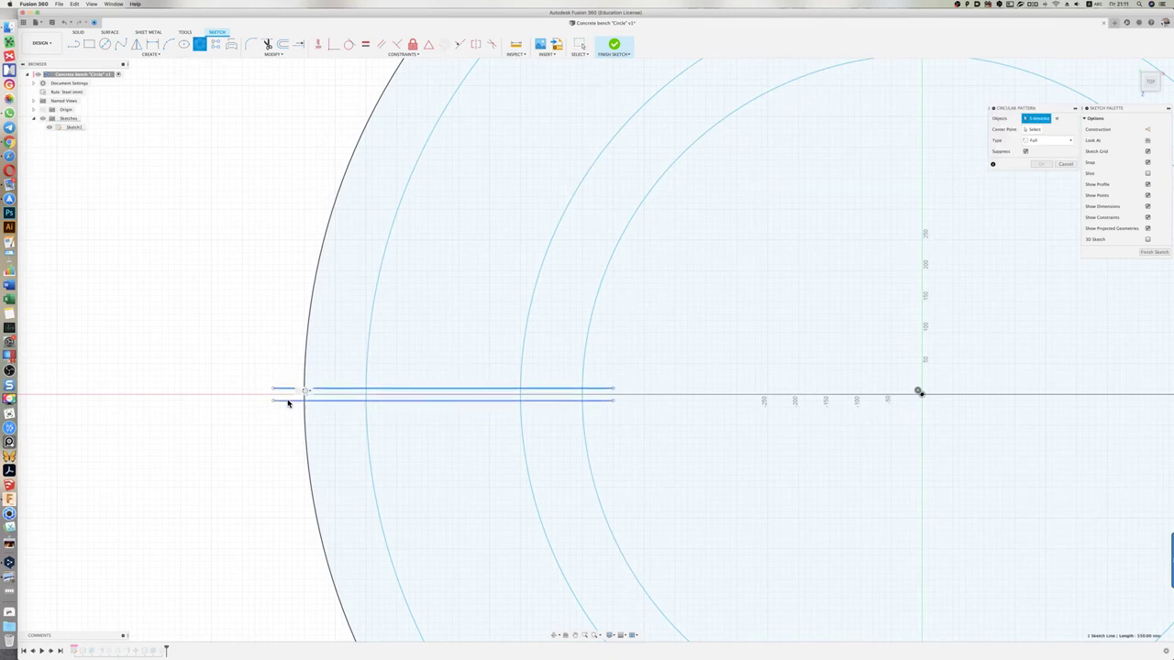
{"action": "scroll", "coordinate": [288, 398], "scroll_direction": "down", "scroll_amount": 3}
{"action": "left_click", "coordinate": [718, 385]}
{"action": "type", "text": "30"}
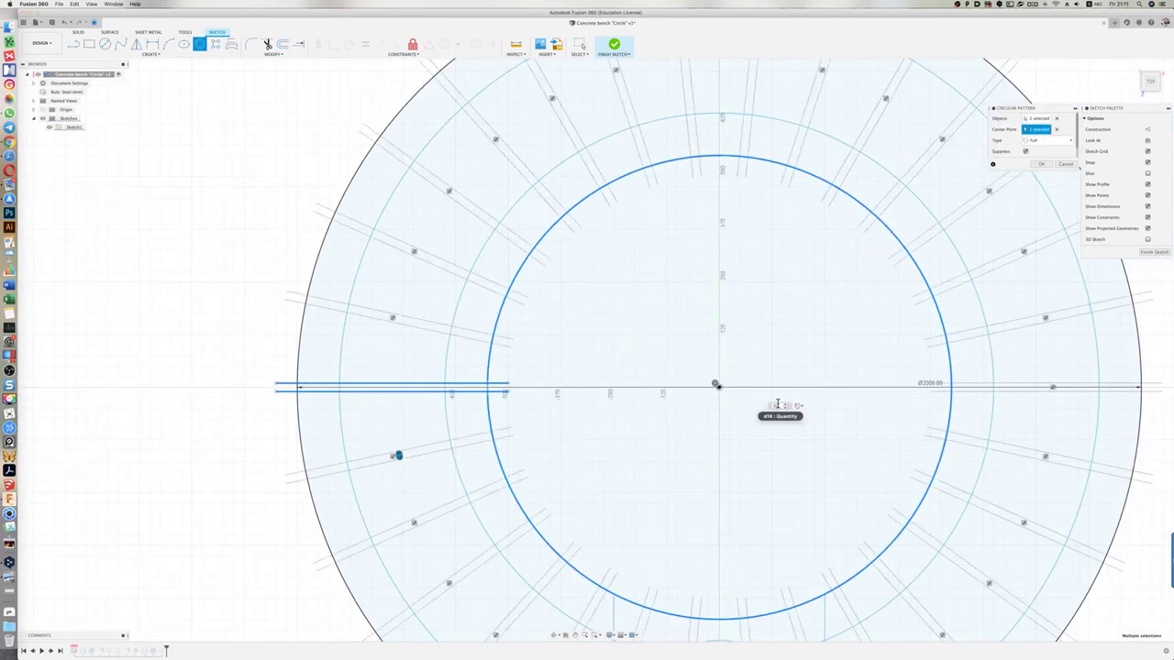
{"action": "type", "text": "40"}
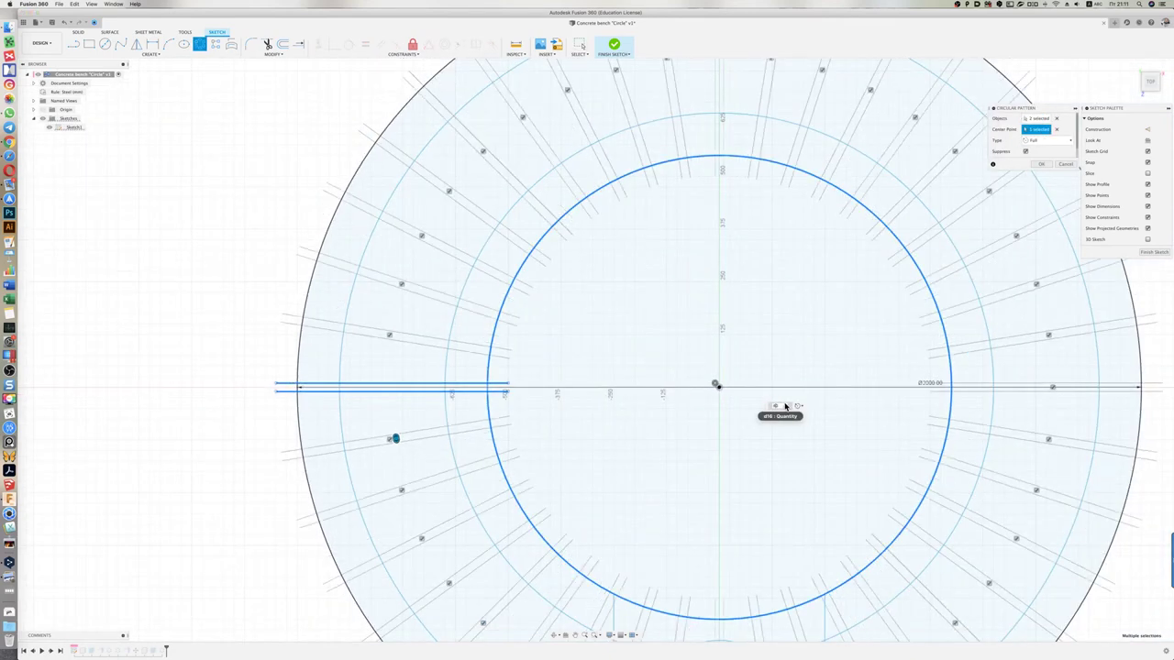
{"action": "left_click", "coordinate": [1043, 167]}
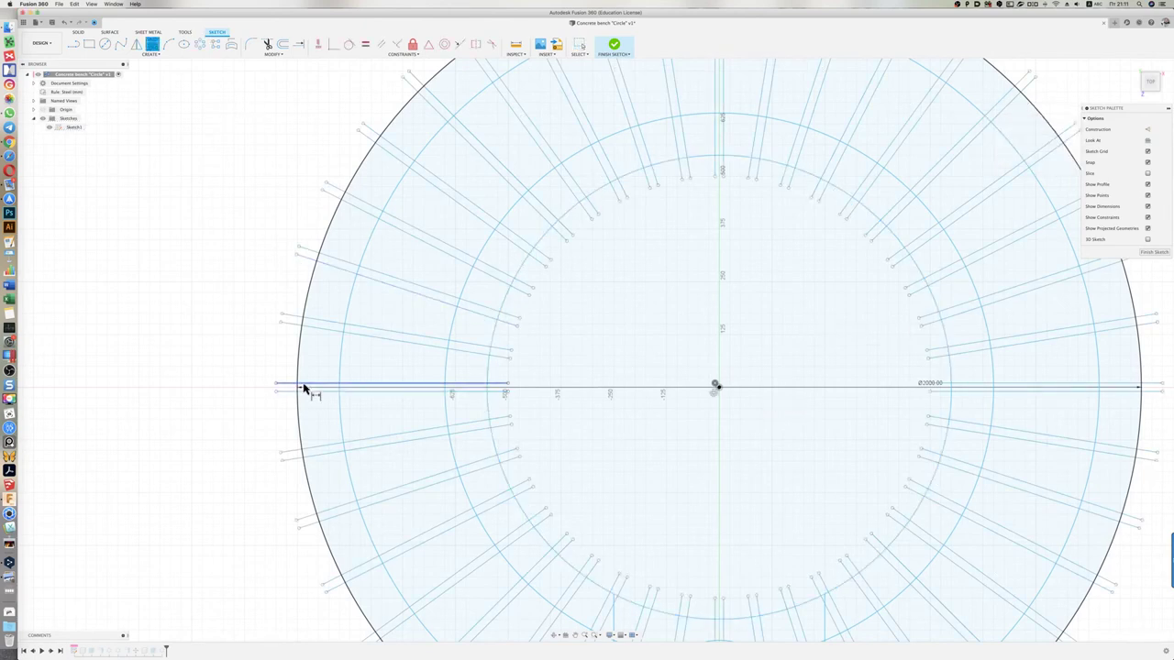
Change the spacing between the original slot lines from 20 mm to 10 mm and finish the sketch
{"action": "left_click_drag", "start_coordinate": [293, 396], "coordinate": [222, 380]}
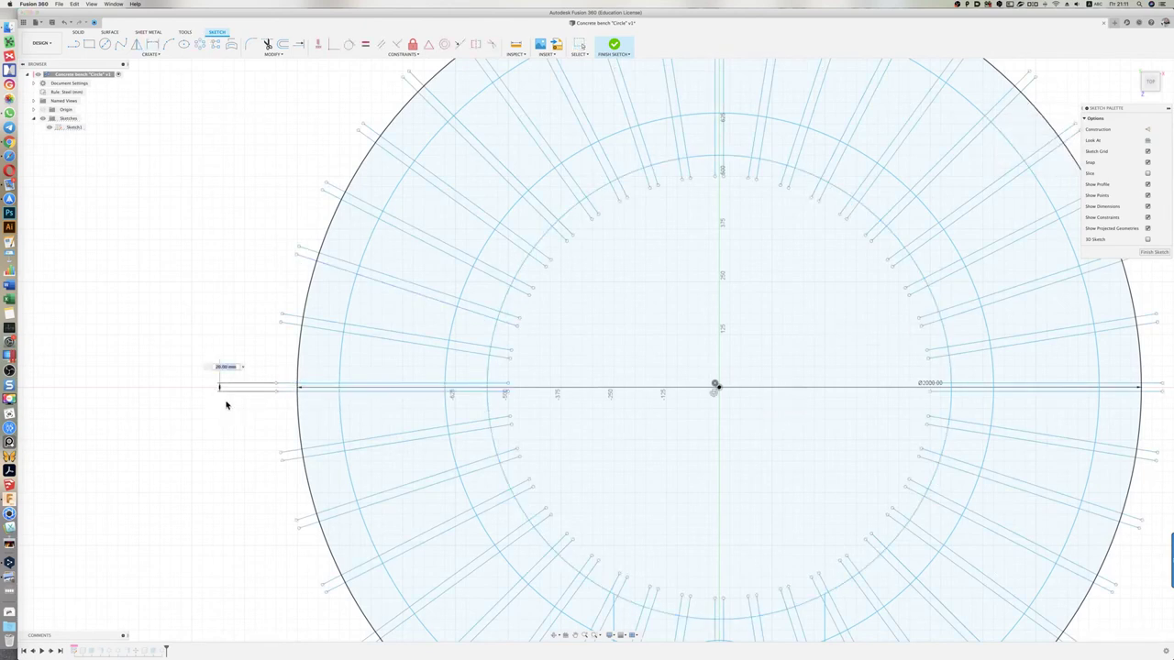
{"action": "double_click", "coordinate": [218, 366]}
{"action": "key", "text": "Return"}
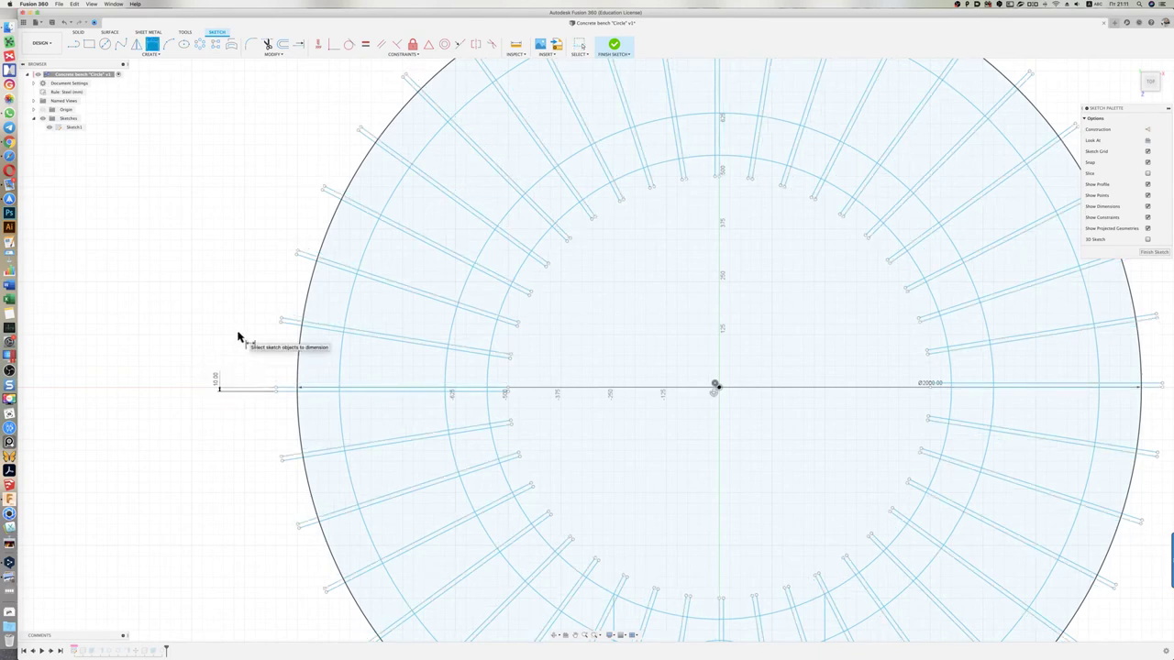
{"action": "scroll", "coordinate": [243, 336], "scroll_direction": "down", "scroll_amount": 5}
{"action": "scroll", "coordinate": [604, 343], "scroll_direction": "down", "scroll_amount": 1}
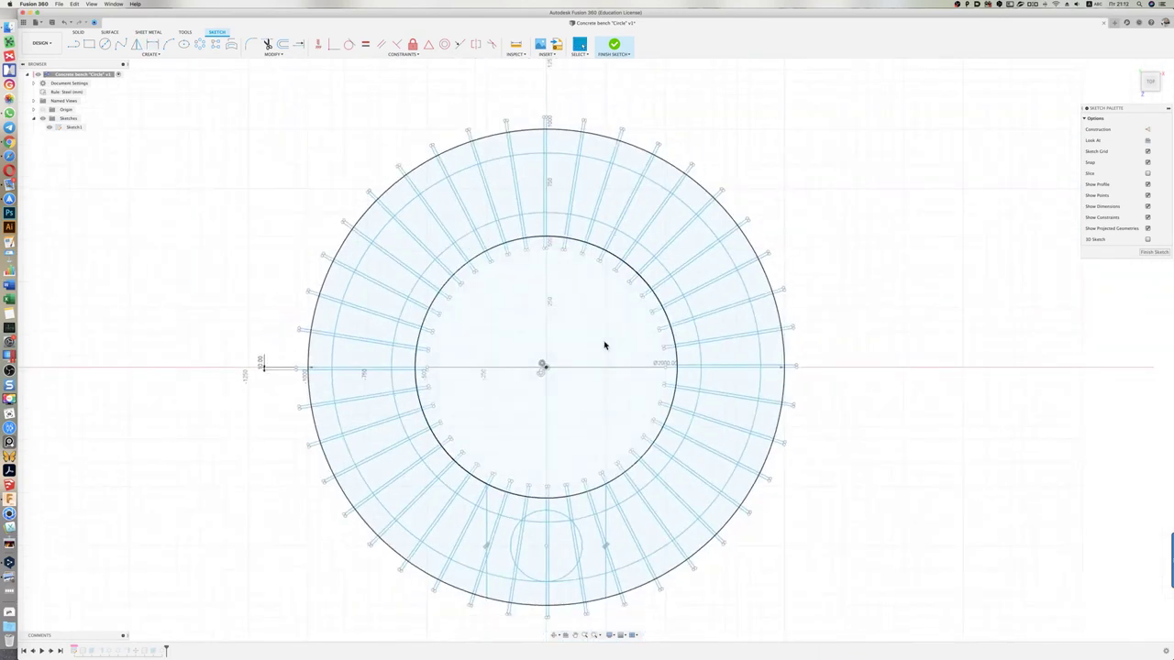
{"action": "left_click", "coordinate": [613, 44]}
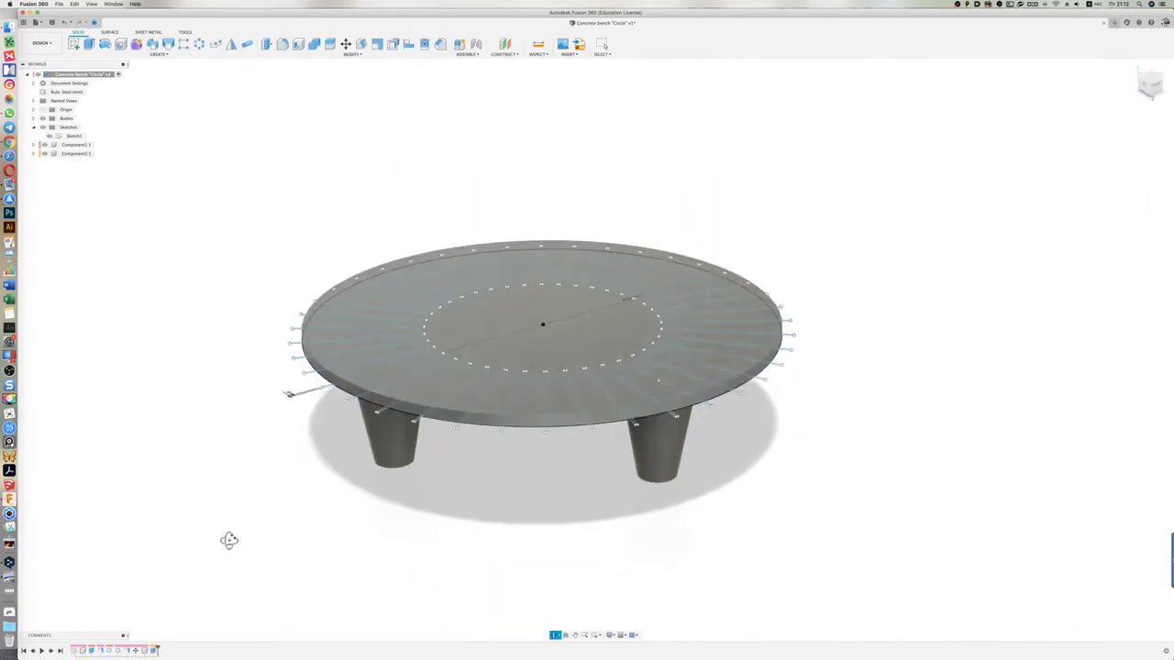
Delete Component2:1 from the browser and reopen the bench sketch for editing
{"action": "scroll", "coordinate": [274, 483], "scroll_direction": "up", "scroll_amount": 3}
{"action": "middle_click_drag", "start_coordinate": [274, 483], "coordinate": [406, 419], "text": "shift"}
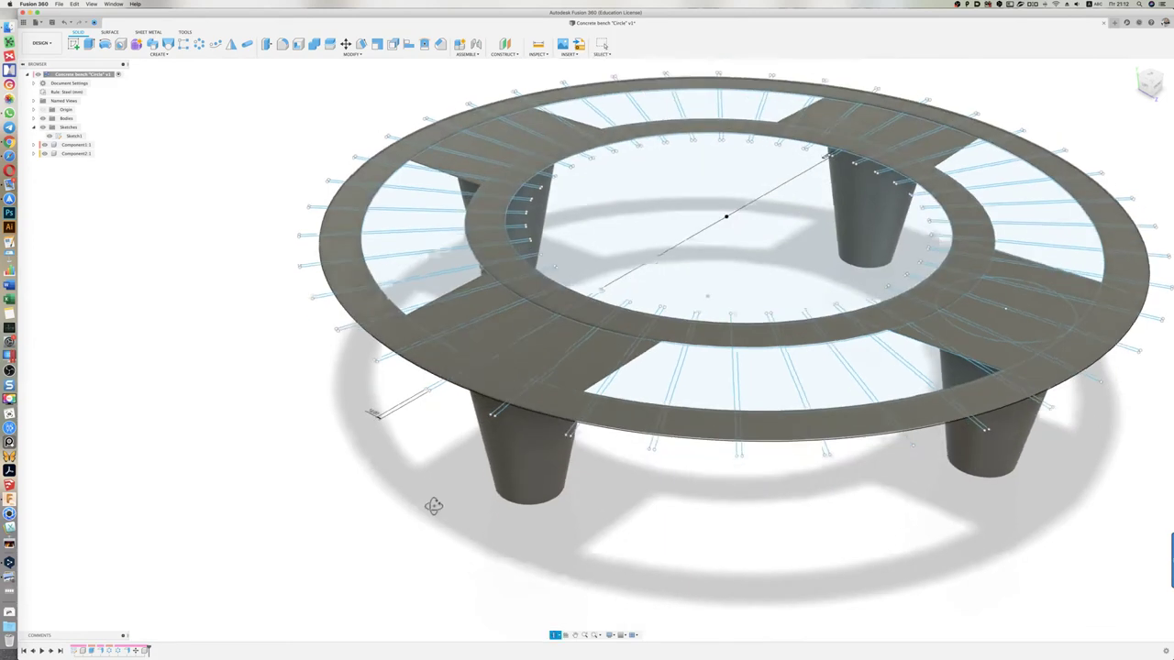
{"action": "middle_click_drag", "start_coordinate": [500, 428], "coordinate": [432, 508], "text": "shift"}
{"action": "right_click", "coordinate": [45, 155]}
{"action": "left_click", "coordinate": [90, 201]}
{"action": "left_click", "coordinate": [33, 120]}
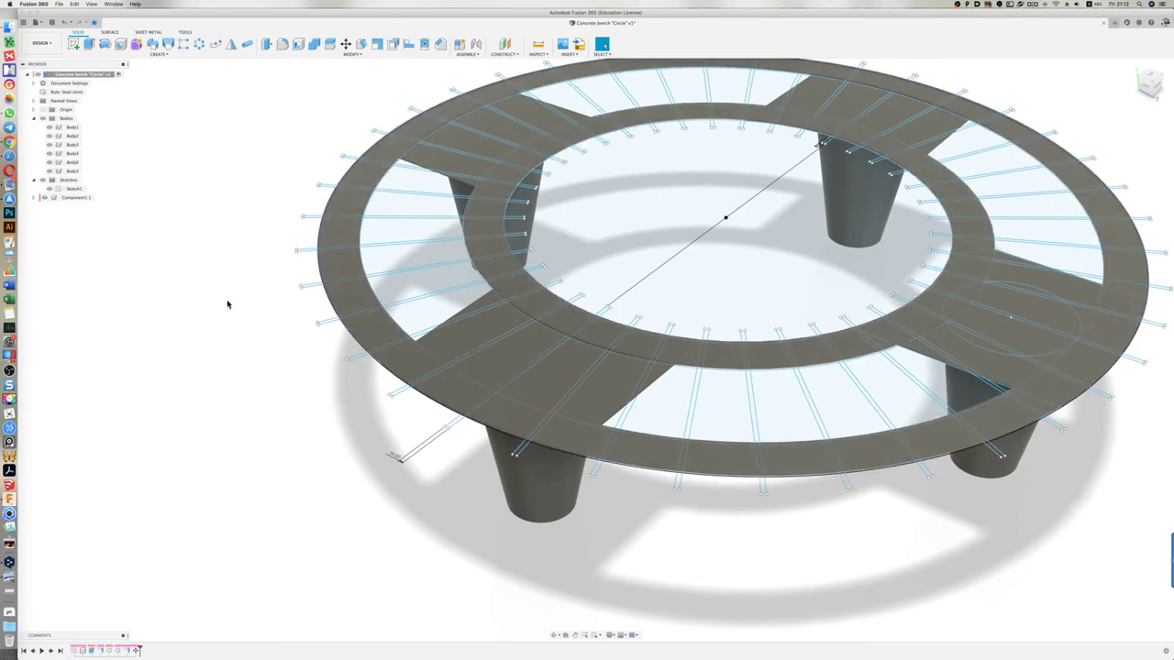
{"action": "double_click", "coordinate": [73, 651]}
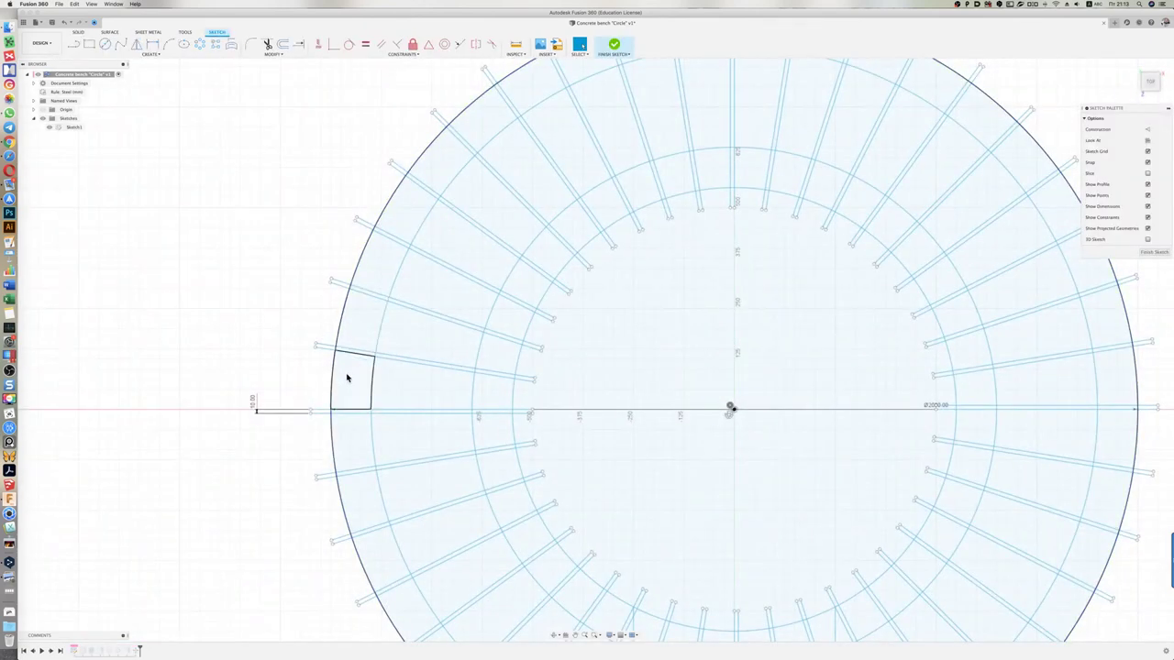
Select the three slat profile regions and extrude them 40 mm, then view from the side
{"action": "left_click", "coordinate": [353, 431]}
{"action": "left_click", "coordinate": [413, 432], "text": "shift"}
{"action": "left_click", "coordinate": [495, 436], "text": "shift"}
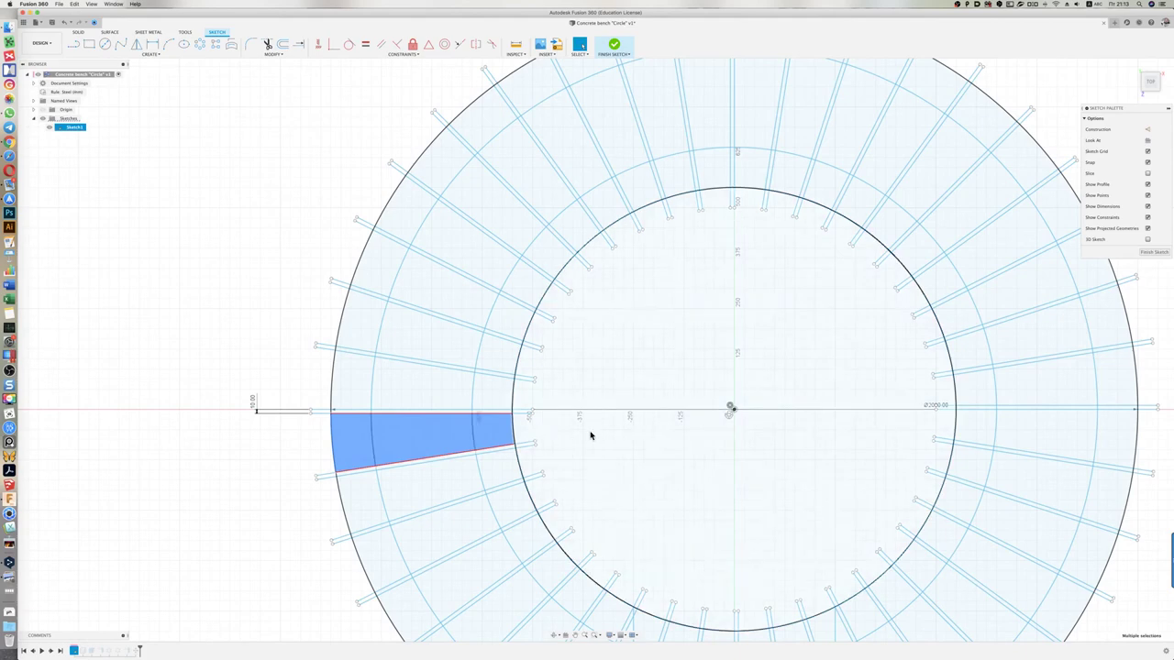
{"action": "key", "text": "e"}
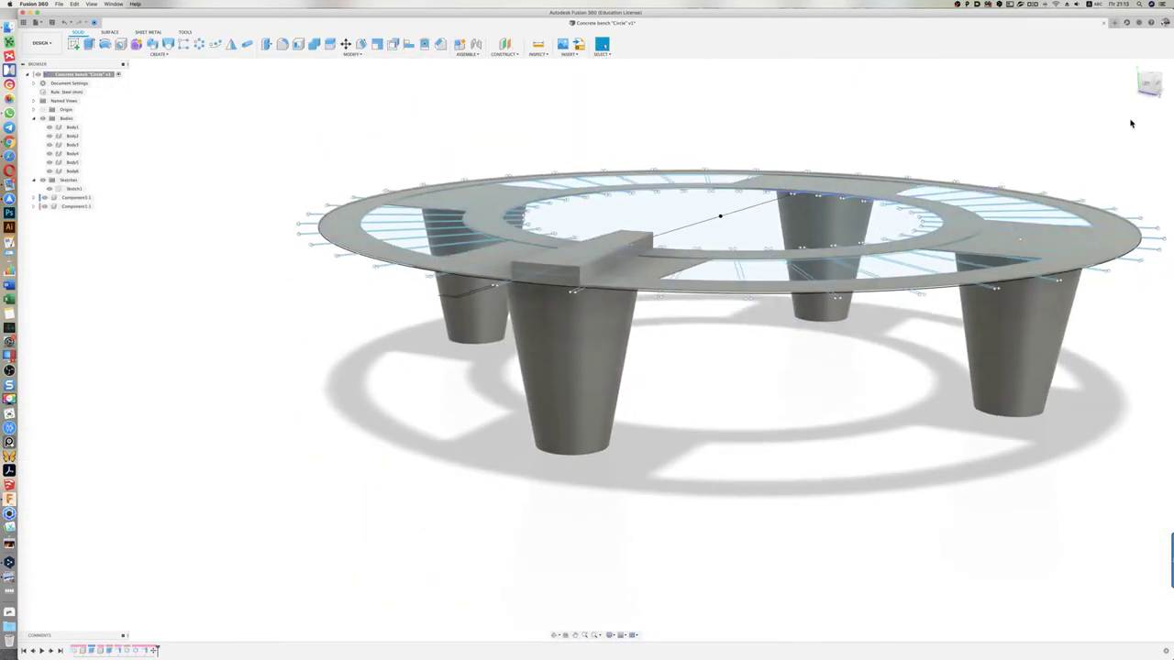
{"action": "middle_click_drag", "start_coordinate": [419, 530], "coordinate": [724, 157], "text": "shift"}
{"action": "scroll", "coordinate": [724, 192], "scroll_direction": "up", "scroll_amount": 10}
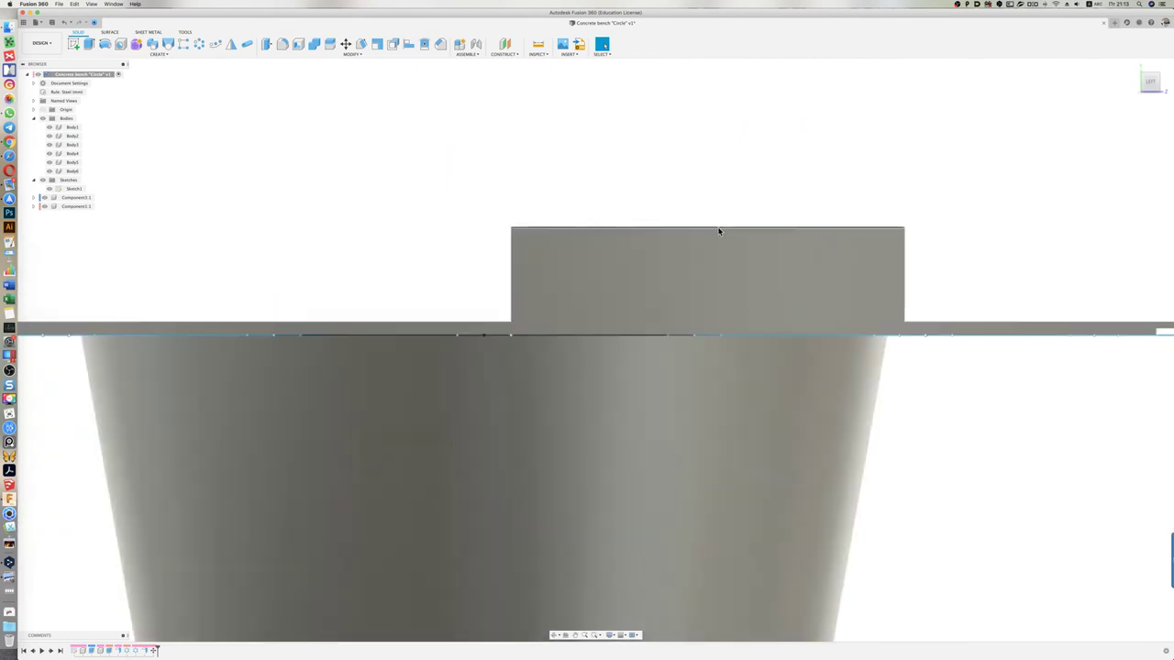
Move the slat block upward so it sits above the ring, then check it in front view
{"action": "key", "text": "m"}
{"action": "left_click", "coordinate": [703, 282]}
{"action": "left_click", "coordinate": [515, 316]}
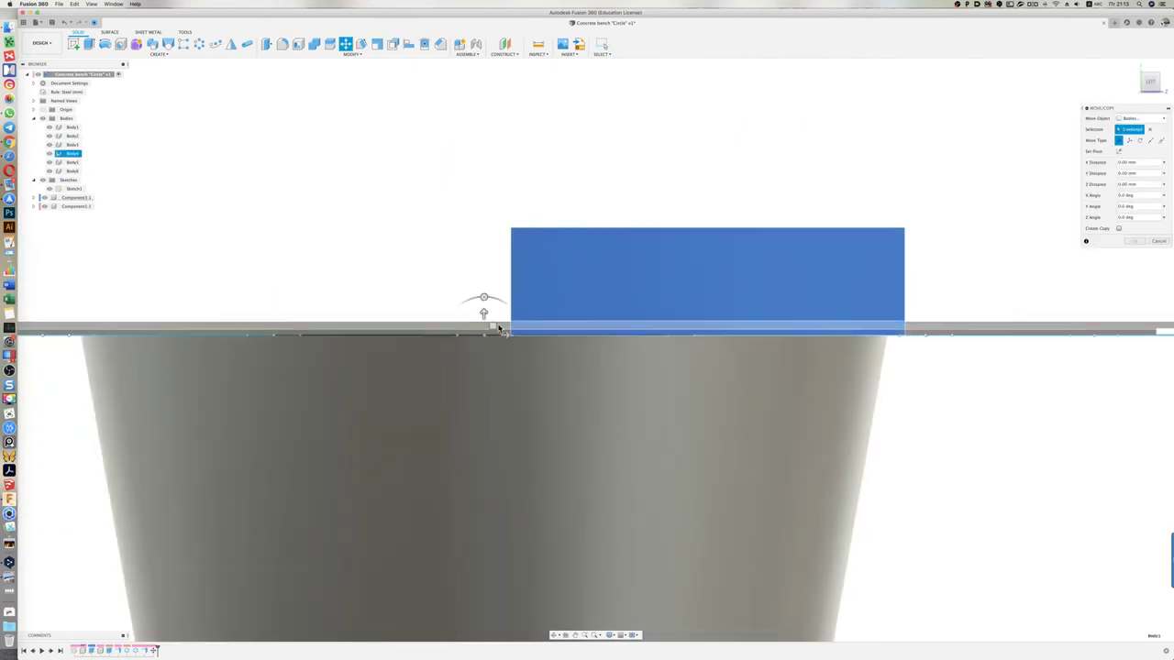
{"action": "left_click_drag", "start_coordinate": [483, 312], "coordinate": [488, 295]}
{"action": "scroll", "coordinate": [489, 296], "scroll_direction": "down", "scroll_amount": 5}
{"action": "middle_click_drag", "start_coordinate": [489, 296], "coordinate": [485, 491], "text": "shift"}
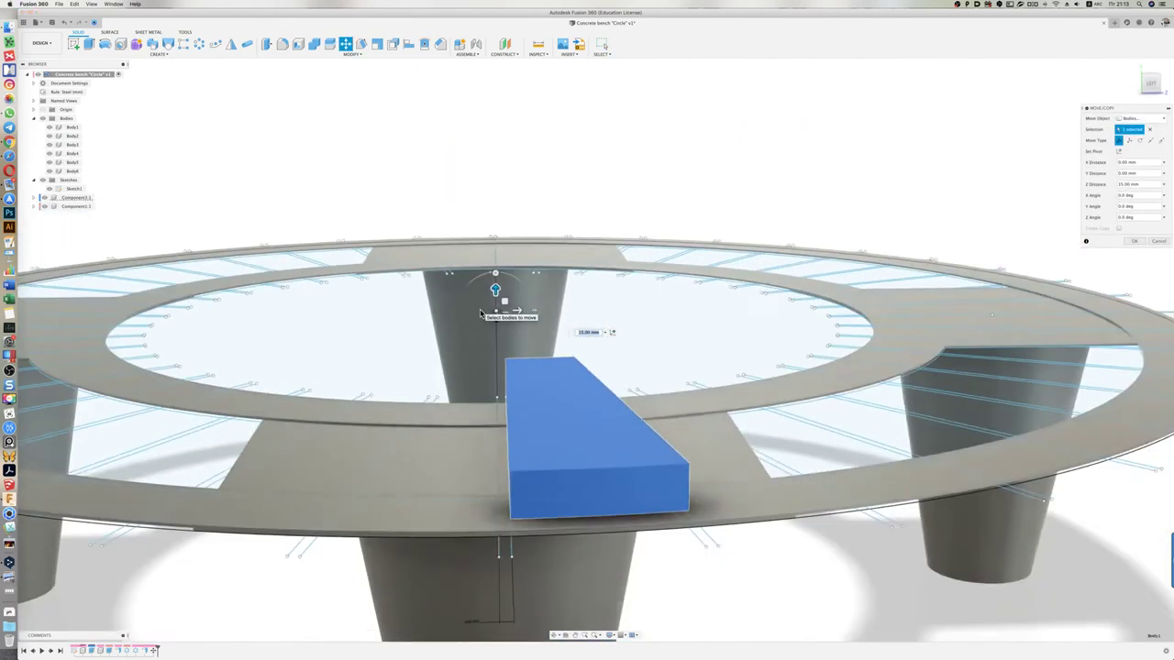
{"action": "key", "text": "Return"}
{"action": "middle_click_drag", "start_coordinate": [1080, 231], "coordinate": [608, 136], "text": "shift"}
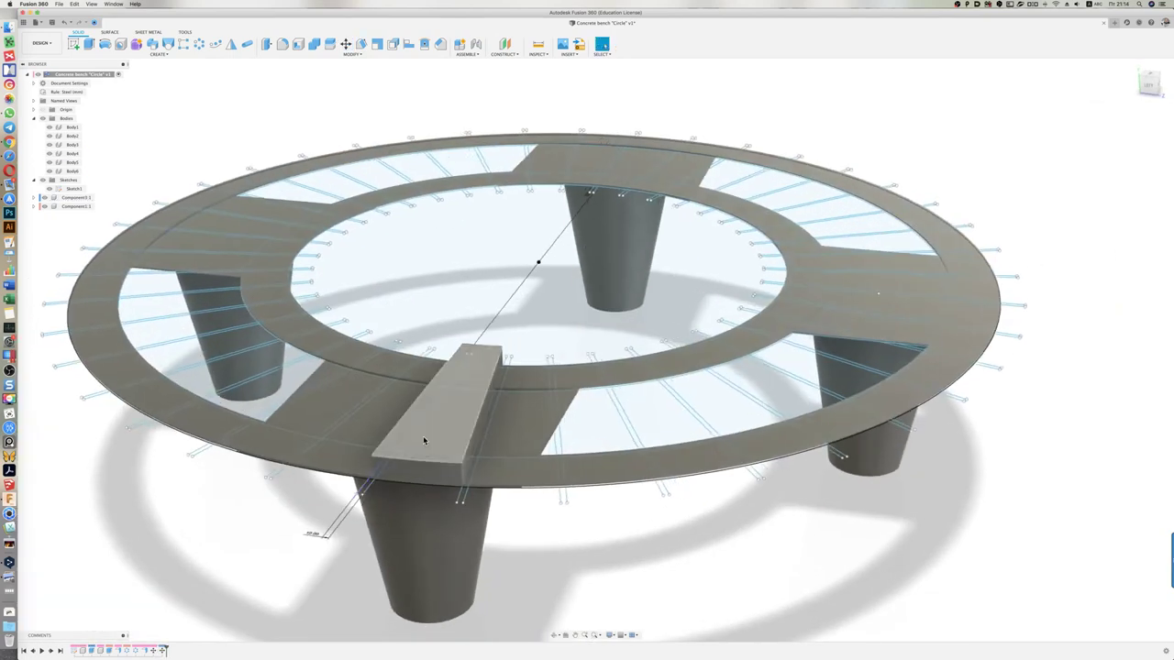
{"action": "left_click", "coordinate": [1150, 85]}
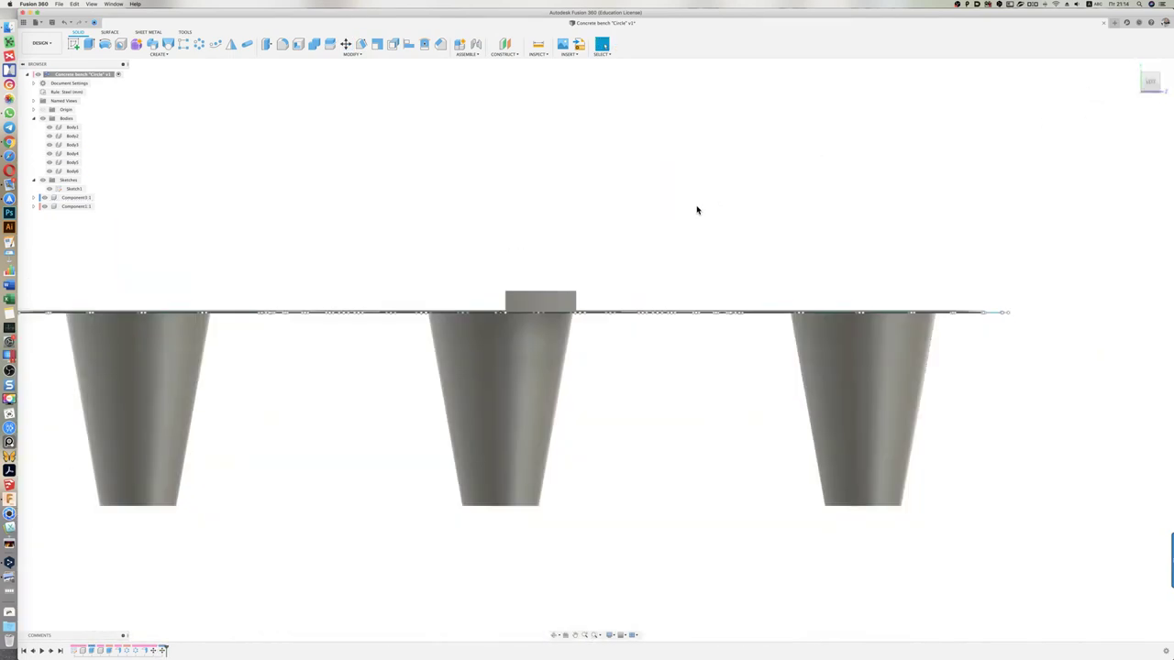
Recheck the block's position with Move, then begin a fillet on one of its edges
{"action": "key", "text": "m"}
{"action": "left_click", "coordinate": [570, 303]}
{"action": "key", "text": "Escape"}
{"action": "middle_click_drag", "start_coordinate": [983, 227], "coordinate": [573, 196], "text": "shift"}
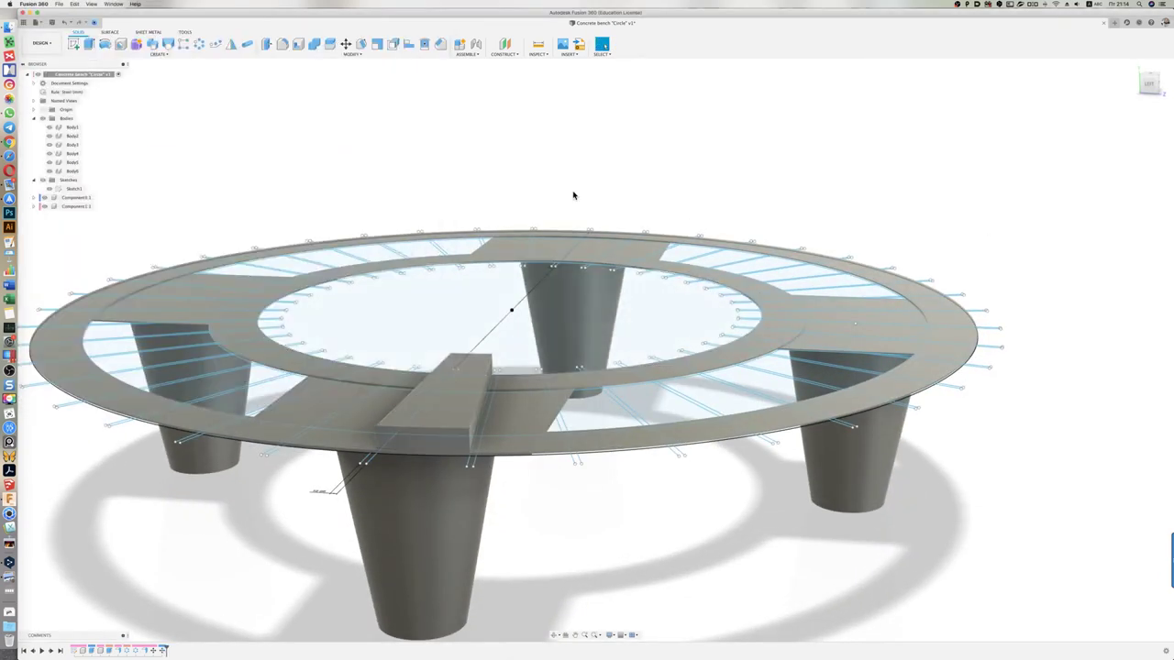
{"action": "key", "text": "f"}
{"action": "left_click", "coordinate": [426, 431]}
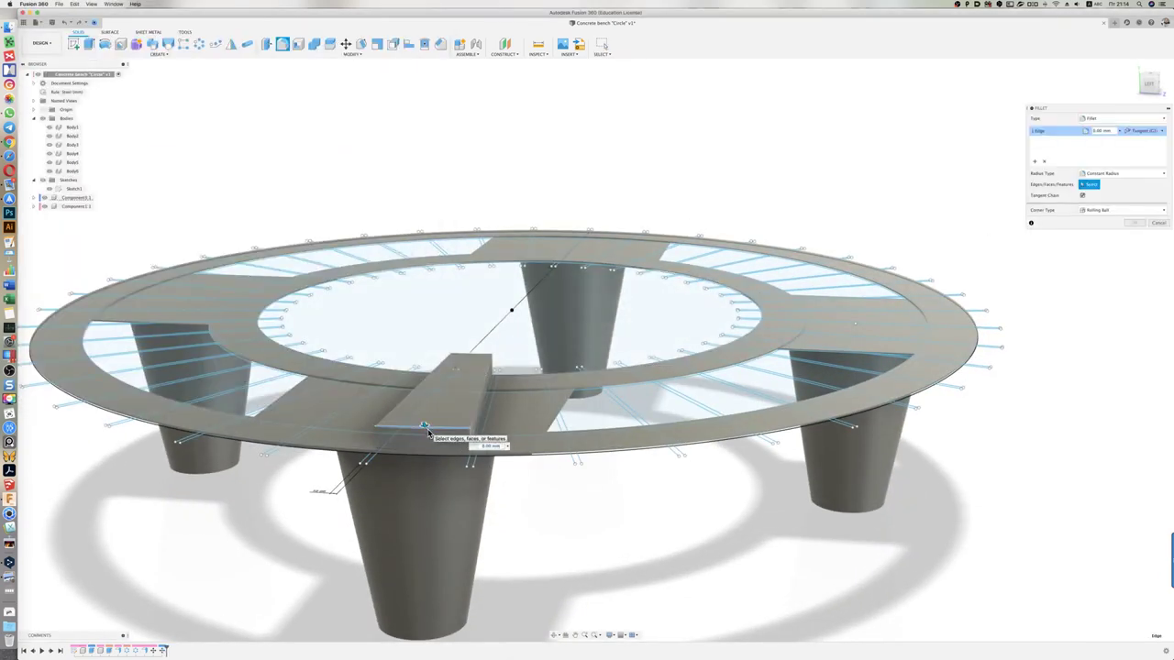
Fillet one slat edge, then revise the fillet to round all the block's edges at 5 mm
{"action": "scroll", "coordinate": [431, 444], "scroll_direction": "up", "scroll_amount": 3}
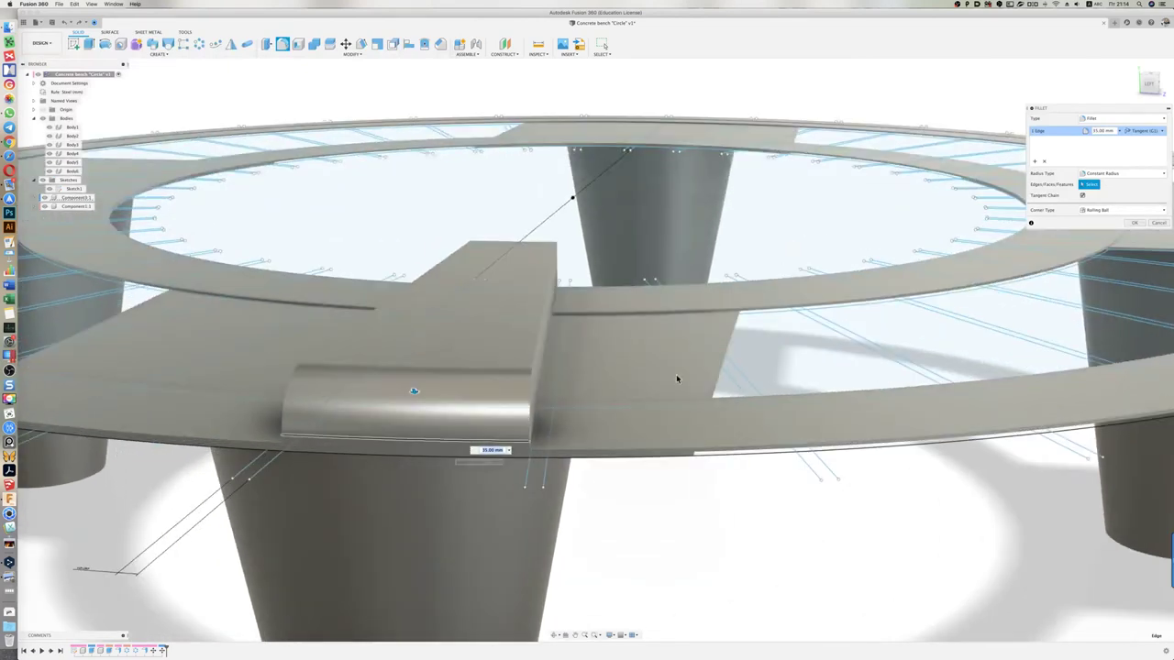
{"action": "key", "text": "Return"}
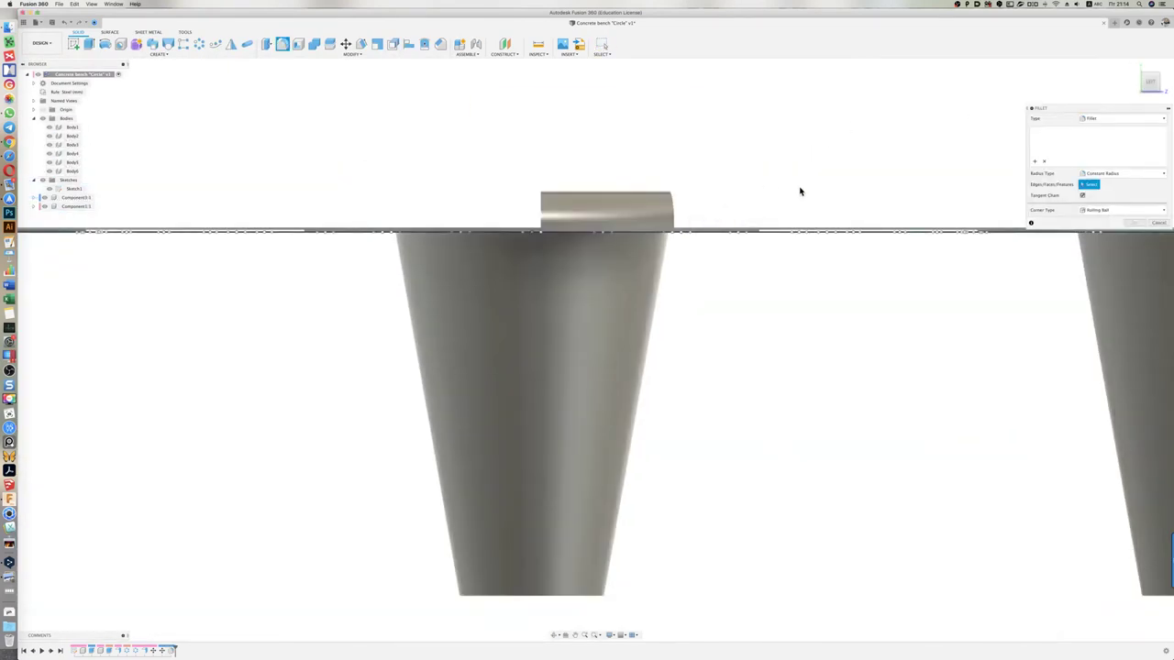
{"action": "double_click", "coordinate": [669, 219]}
{"action": "left_click_drag", "start_coordinate": [697, 220], "coordinate": [608, 137]}
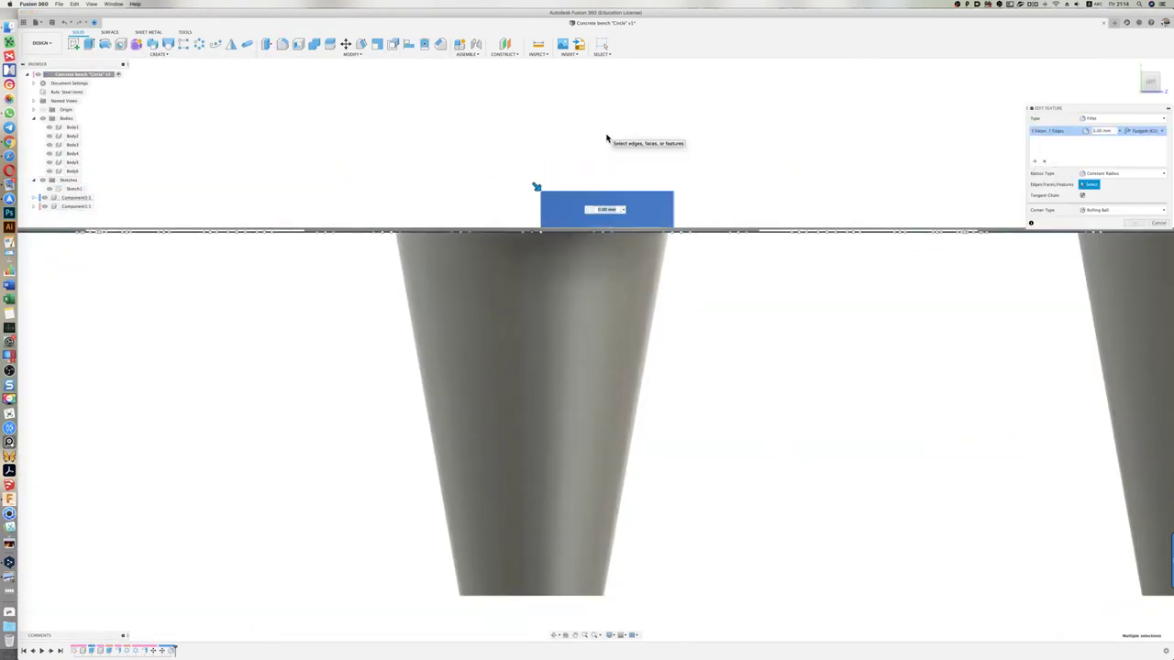
{"action": "left_click", "coordinate": [1154, 224]}
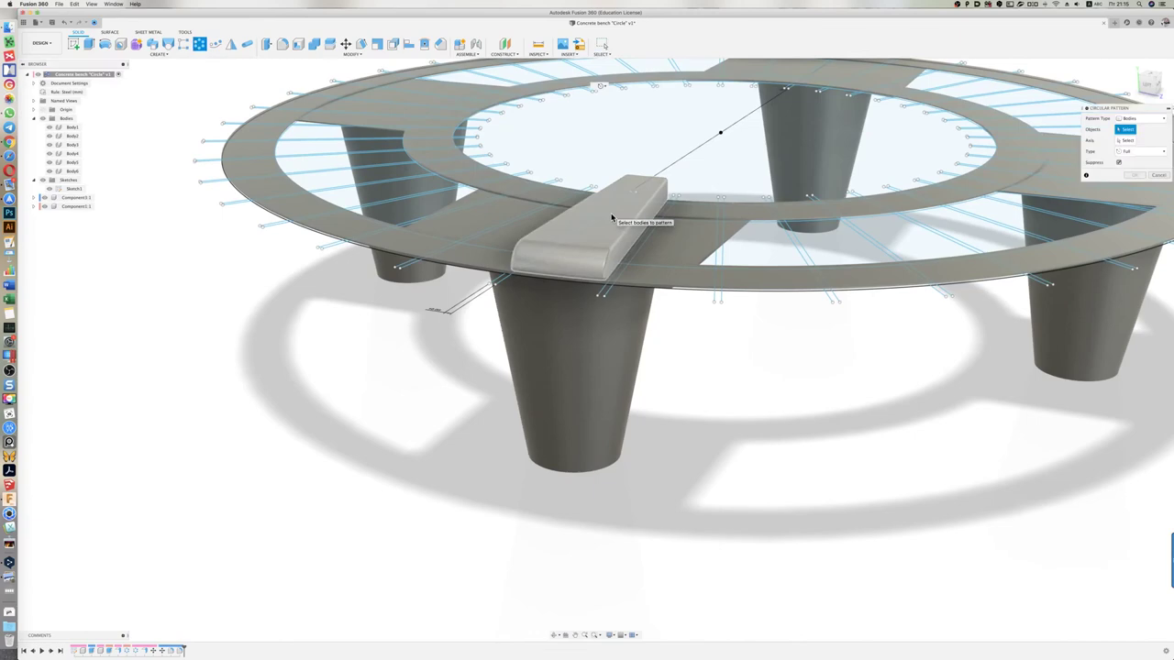
Circular-pattern the rounded slat block around the ring circle for a full circle of slats
{"action": "left_click", "coordinate": [611, 218]}
{"action": "left_click", "coordinate": [772, 225]}
{"action": "scroll", "coordinate": [789, 163], "scroll_direction": "down", "scroll_amount": 2}
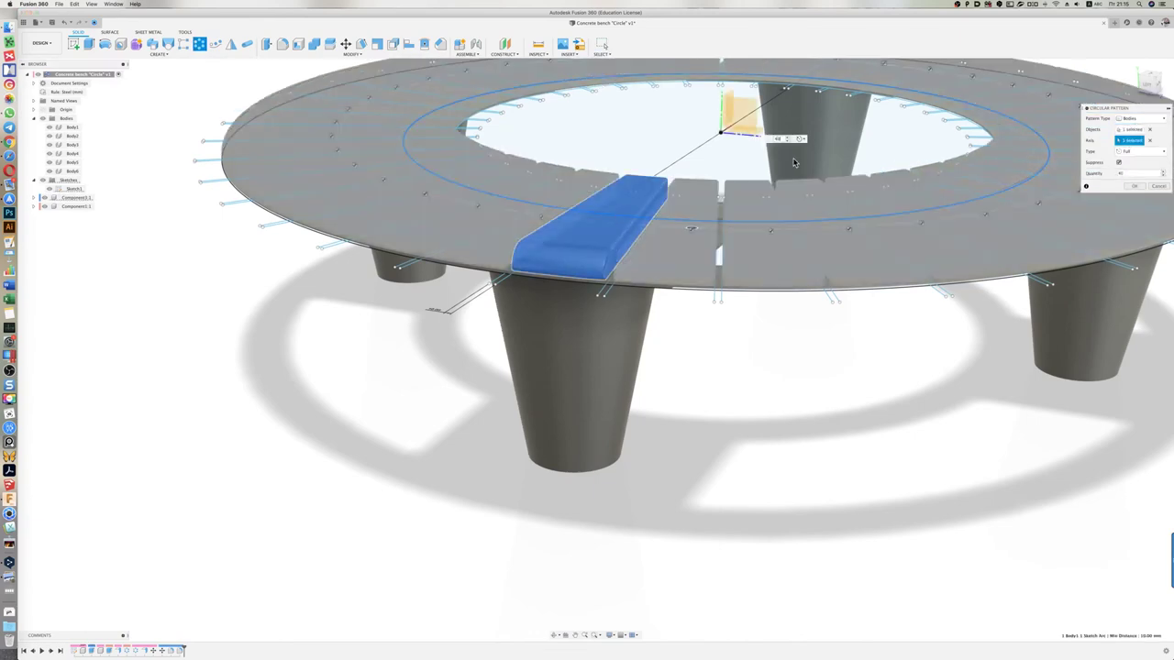
{"action": "key", "text": "Return"}
Compare the slatted bench with the wooden bench reference picture, then reopen the bench sketch
{"action": "scroll", "coordinate": [642, 431], "scroll_direction": "down", "scroll_amount": 5}
{"action": "scroll", "coordinate": [773, 437], "scroll_direction": "up", "scroll_amount": 2}
{"action": "mouse_move", "coordinate": [774, 437]}
{"action": "middle_mouse_down", "text": "shift"}
{"action": "mouse_move", "coordinate": [755, 459]}
{"action": "mouse_move", "coordinate": [492, 429]}
{"action": "middle_mouse_up", "text": "shift"}
{"action": "key", "text": "super+Tab"}
{"action": "left_click", "coordinate": [491, 429]}
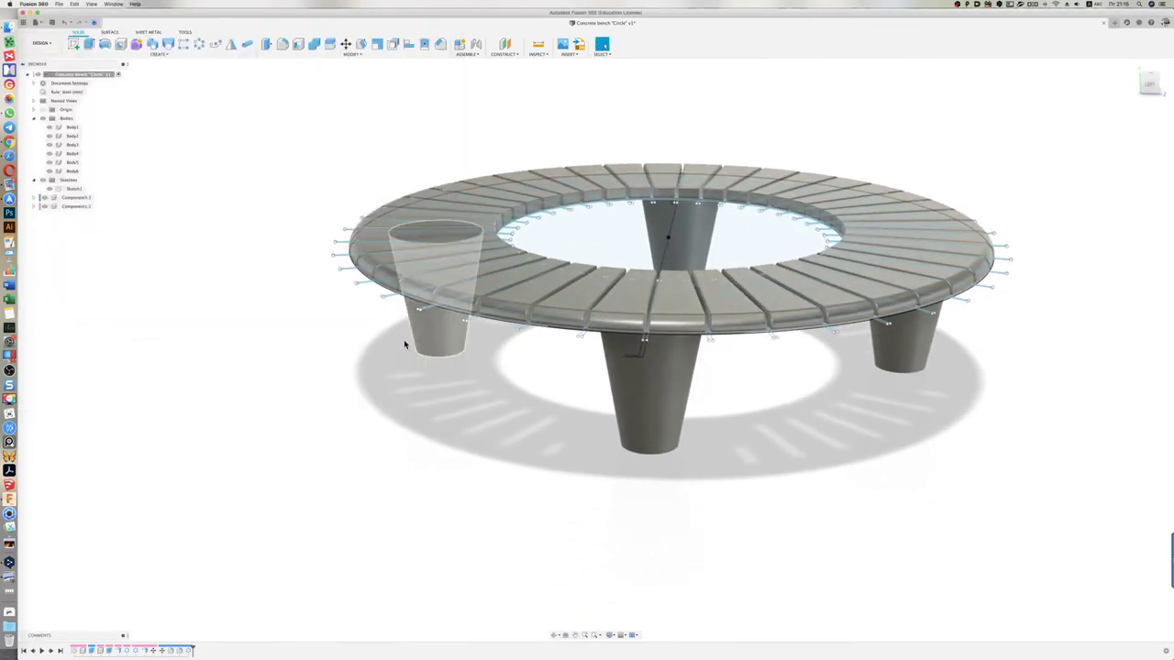
{"action": "double_click", "coordinate": [71, 189]}
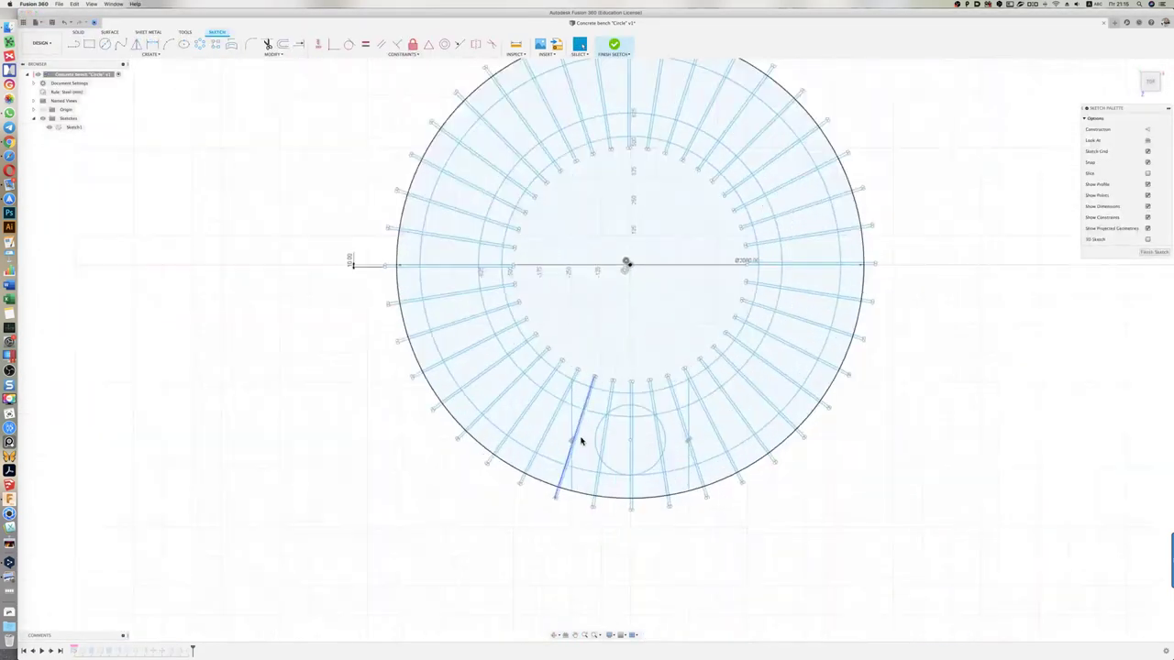
Dimension the leg circle, then hide the slats component, sketch lines and flat ring body
{"action": "scroll", "coordinate": [582, 440], "scroll_direction": "up", "scroll_amount": 3}
{"action": "key", "text": "d"}
{"action": "left_click", "coordinate": [645, 441]}
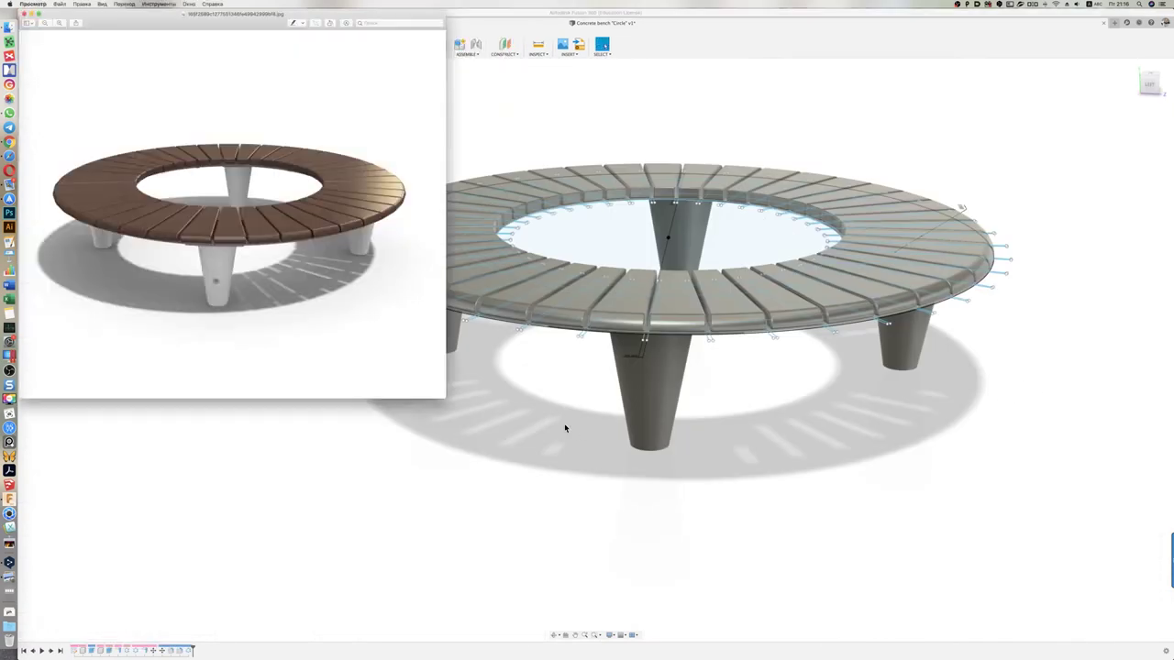
{"action": "left_click", "coordinate": [564, 423]}
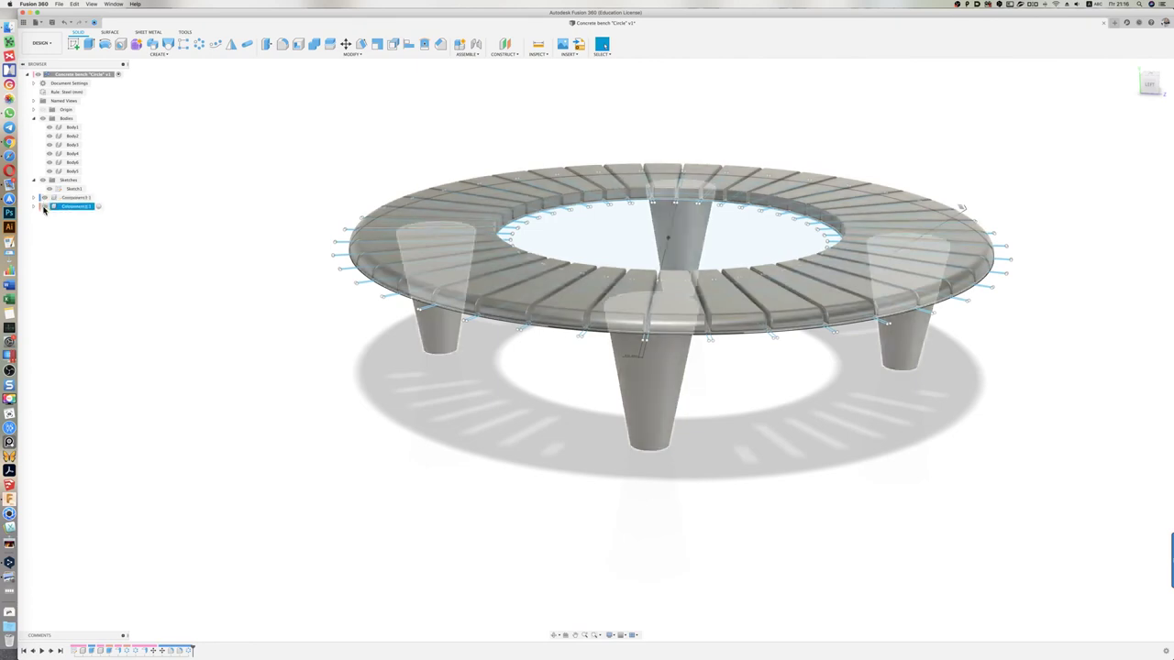
{"action": "left_click", "coordinate": [42, 199]}
{"action": "left_click", "coordinate": [48, 129]}
{"action": "left_click", "coordinate": [42, 180]}
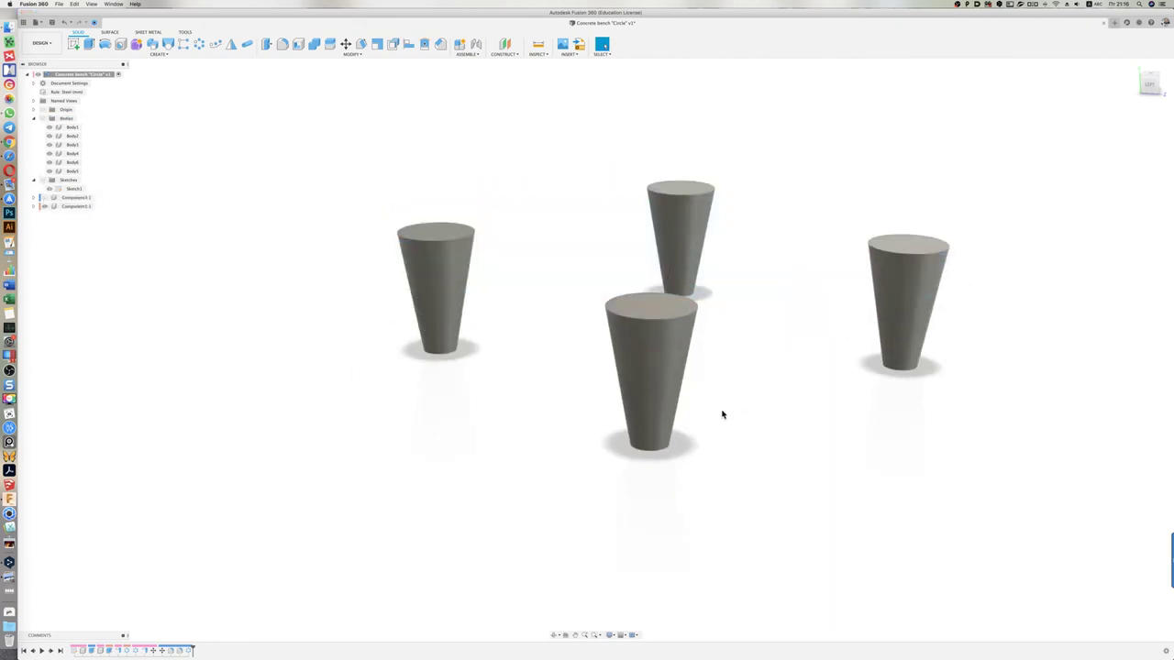
Hide the legs, show the ring frame bodies and fillet all of their edges
{"action": "key", "text": "f"}
{"action": "left_click_drag", "start_coordinate": [969, 535], "coordinate": [426, 189]}
{"action": "left_click", "coordinate": [269, 189]}
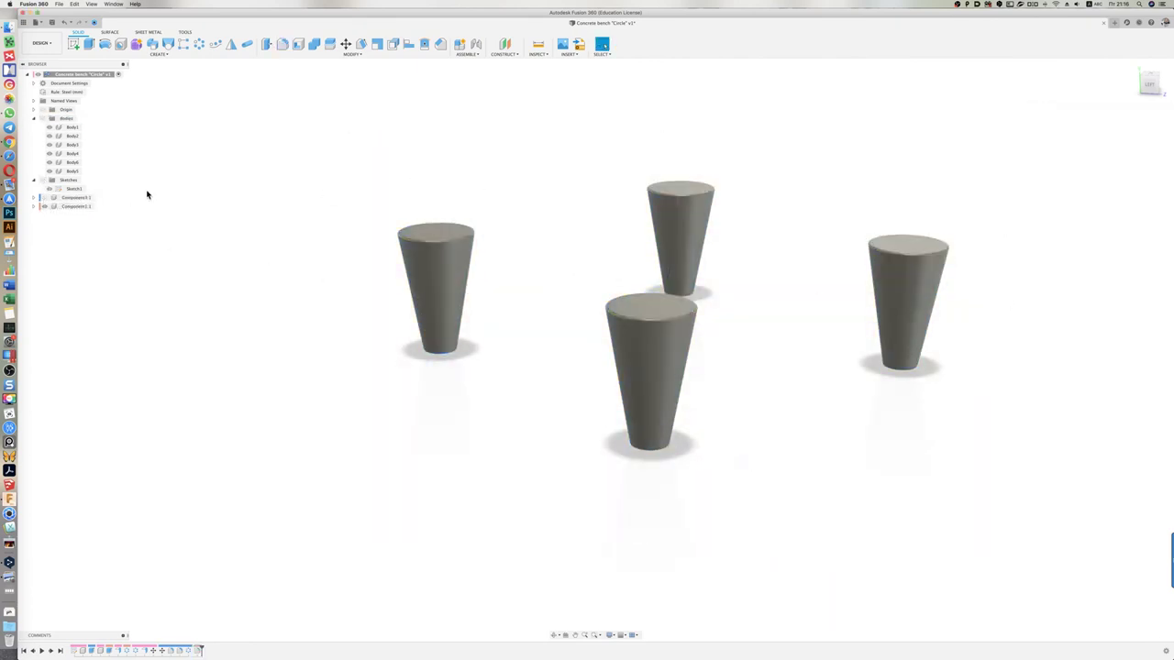
{"action": "left_click", "coordinate": [42, 119]}
{"action": "left_click", "coordinate": [42, 198]}
{"action": "left_click_drag", "start_coordinate": [1029, 465], "coordinate": [309, 129]}
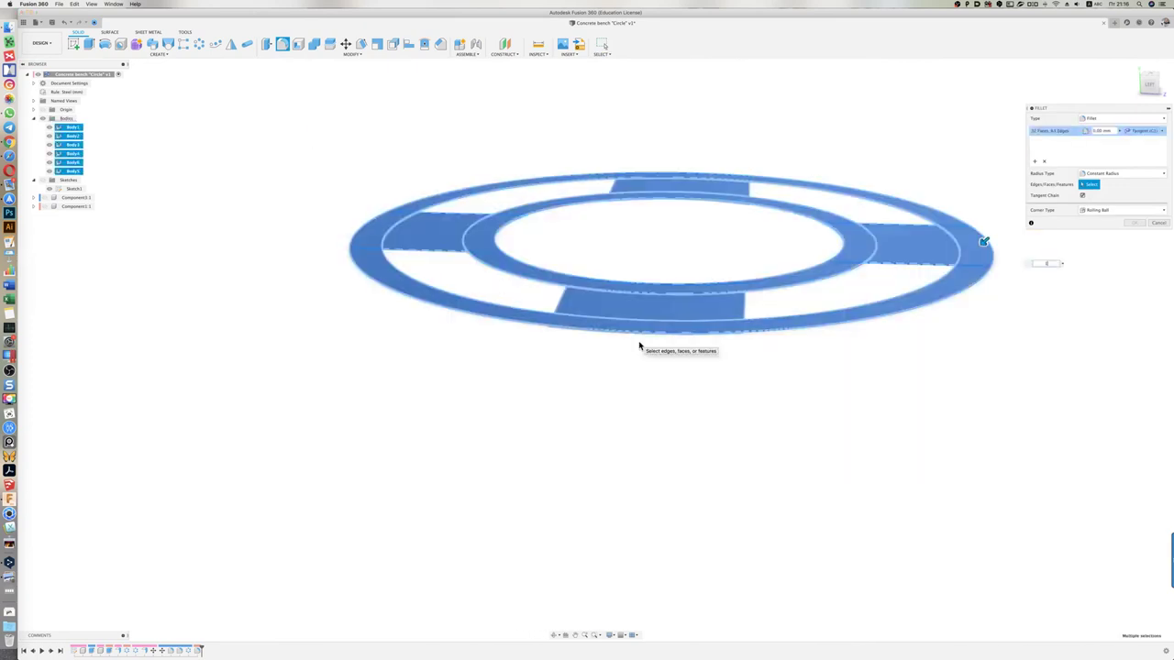
{"action": "left_click", "coordinate": [1135, 223]}
Show the slats and legs again and switch to the Render workspace
{"action": "left_click", "coordinate": [44, 198]}
{"action": "left_click", "coordinate": [41, 43]}
{"action": "left_click", "coordinate": [47, 78]}
Give the legs a granite appearance and the slats 3D Walnut - Glossy from the appearance library
{"action": "left_click", "coordinate": [1135, 67]}
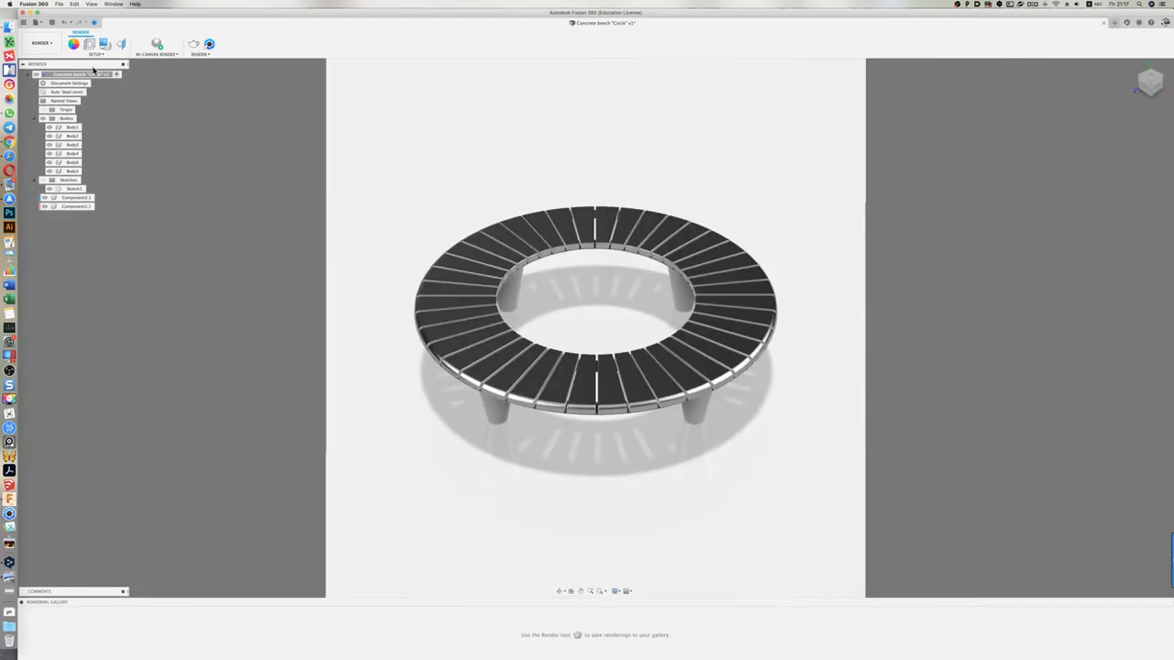
{"action": "key", "text": "a"}
{"action": "left_click_drag", "start_coordinate": [1026, 330], "coordinate": [1016, 321]}
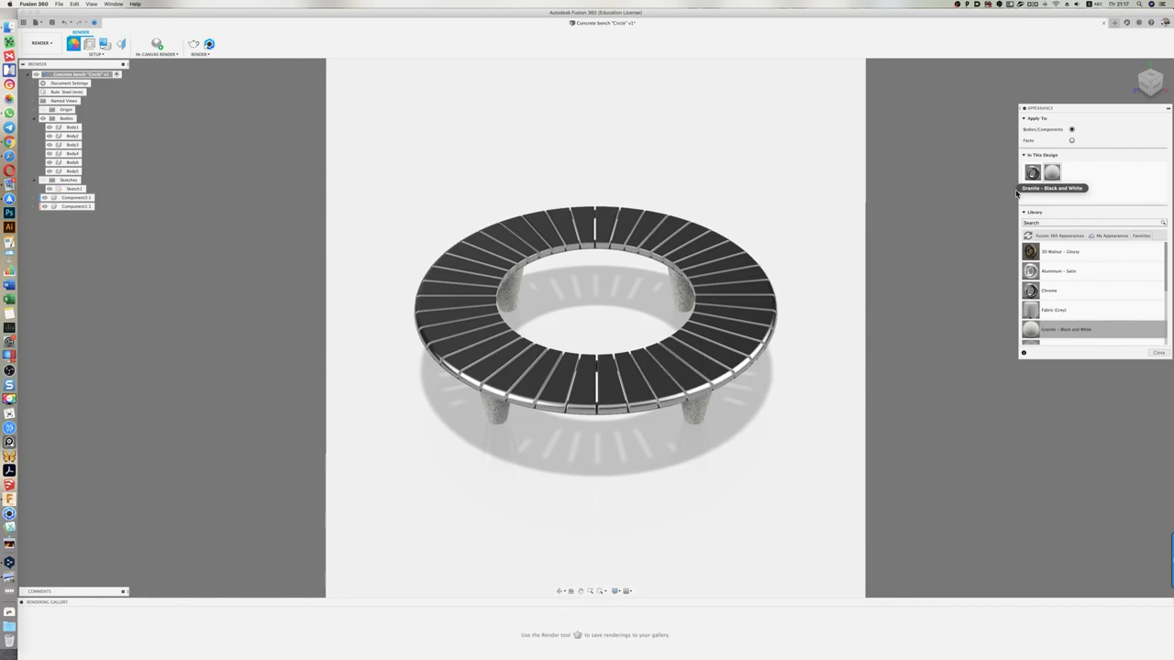
{"action": "left_click_drag", "start_coordinate": [1031, 251], "coordinate": [73, 206]}
{"action": "key", "text": "Escape"}
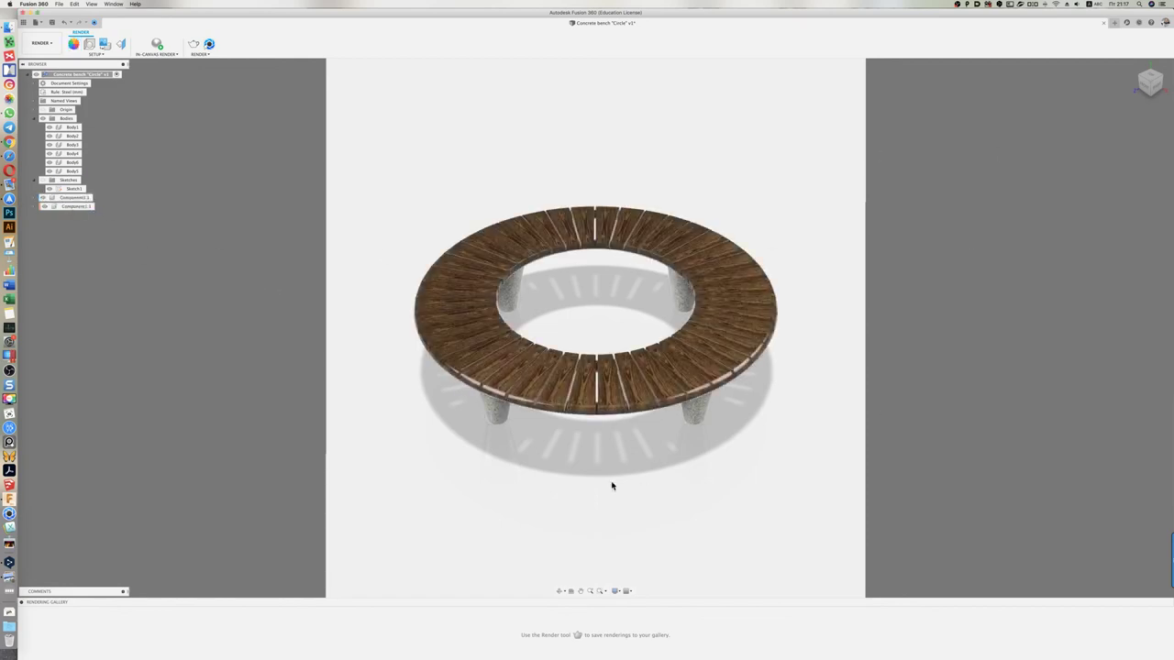
{"action": "scroll", "coordinate": [613, 483], "scroll_direction": "up", "scroll_amount": 3}
{"action": "scroll", "coordinate": [579, 440], "scroll_direction": "up", "scroll_amount": 2}
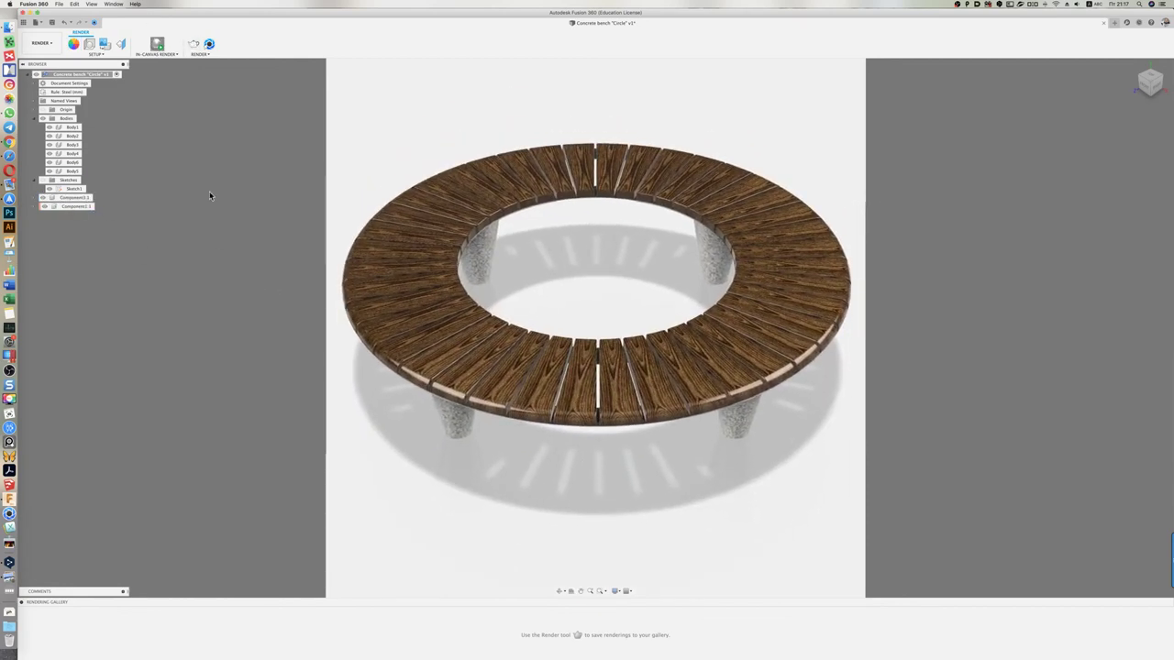